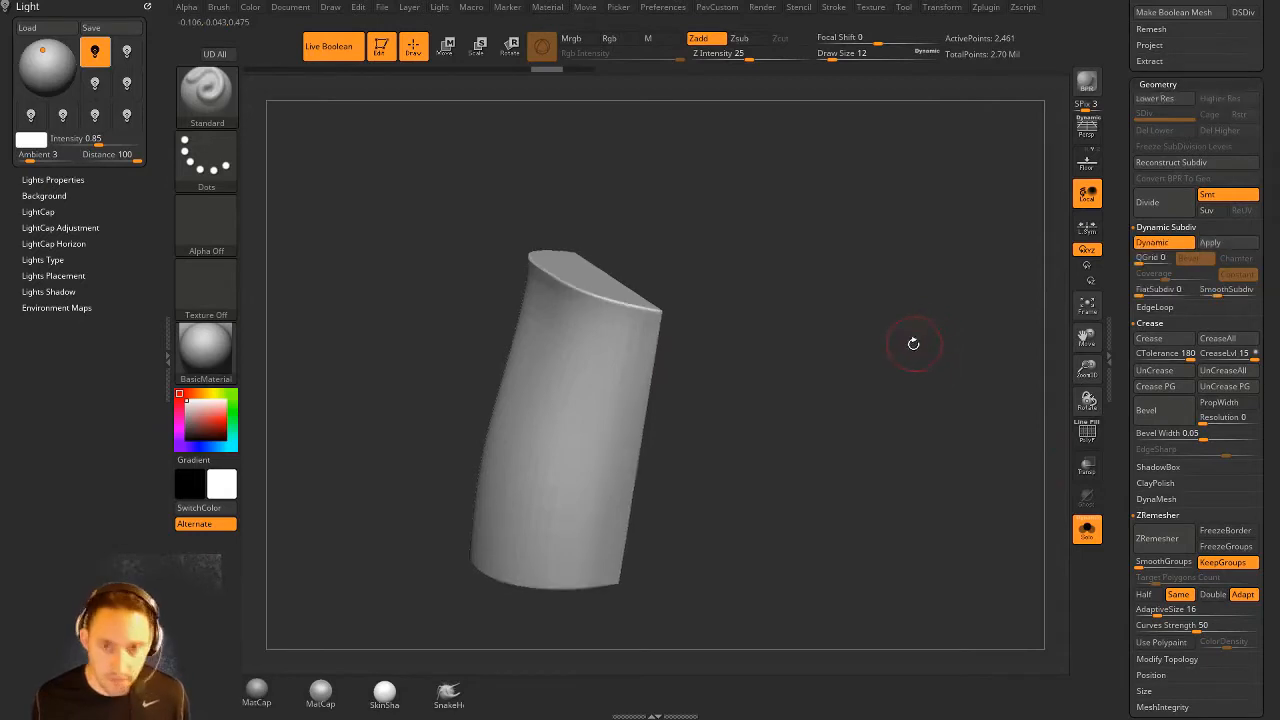
- Try to DynaMesh the low-resolution shape at resolution 528 with blur 0, with dynamic subdivision switched off before remeshing
key("space")
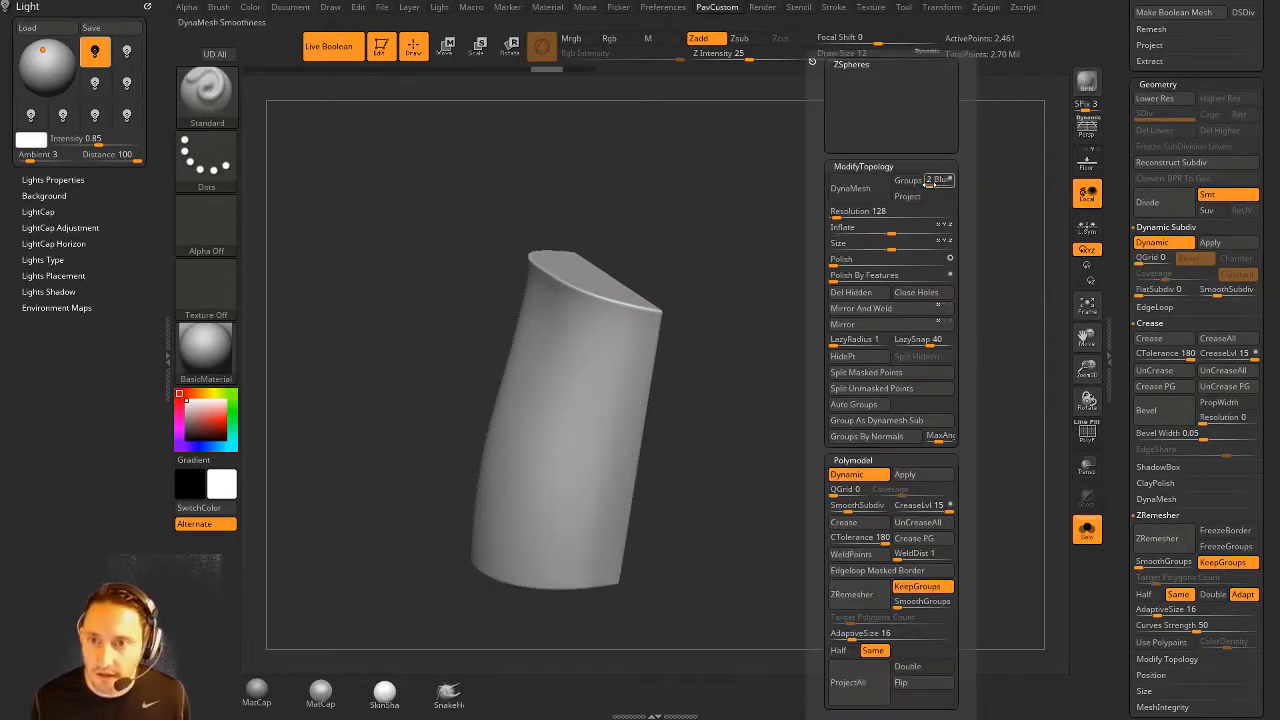
key("shift+d")
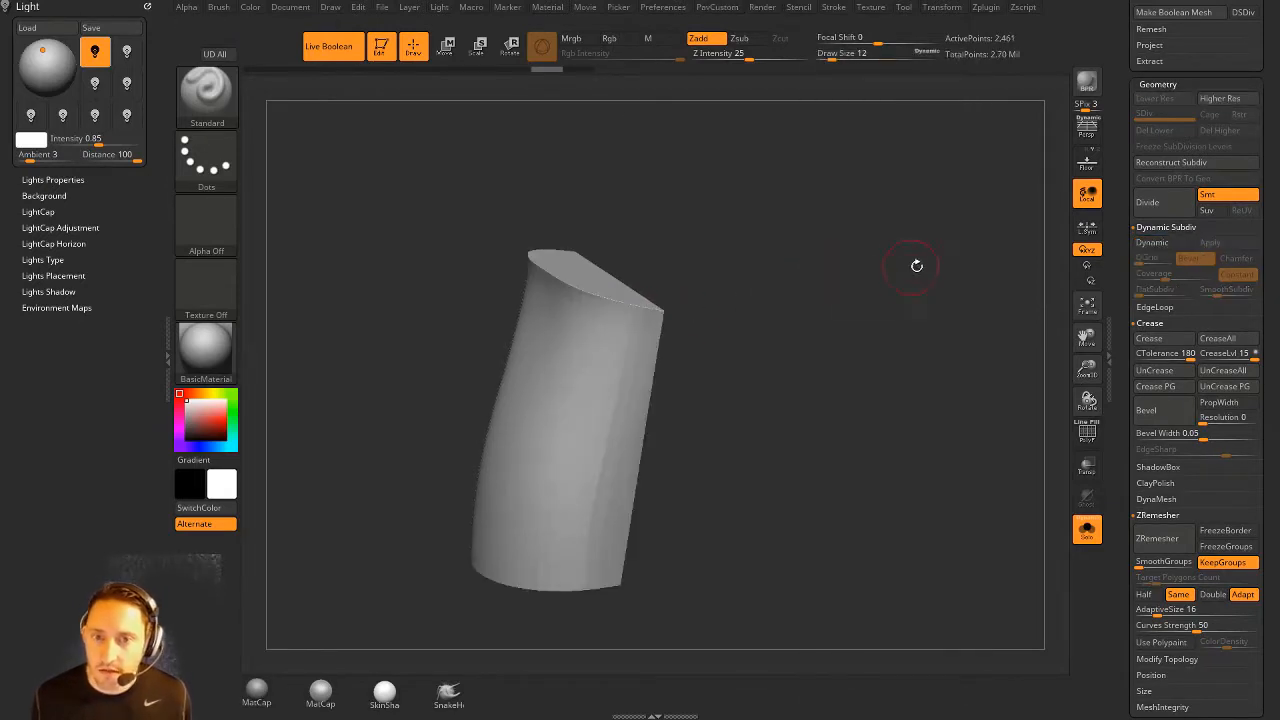
key("space")
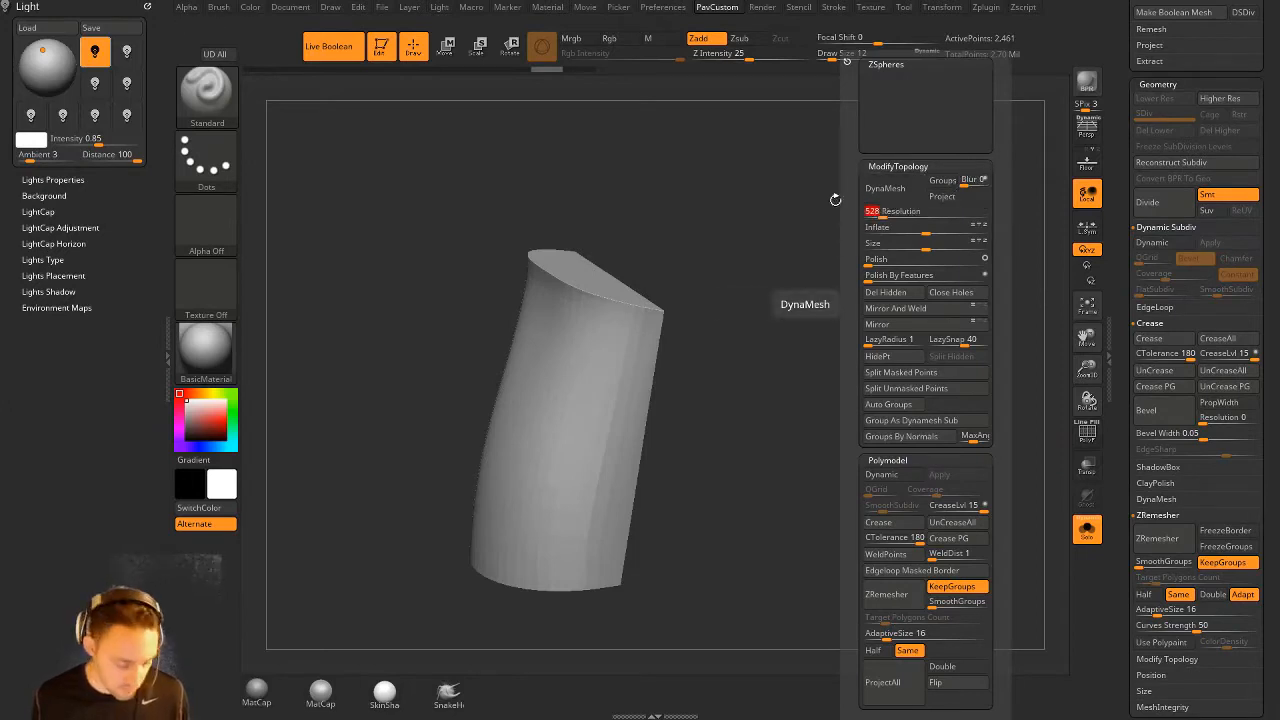
key("shift+d")
key("space")
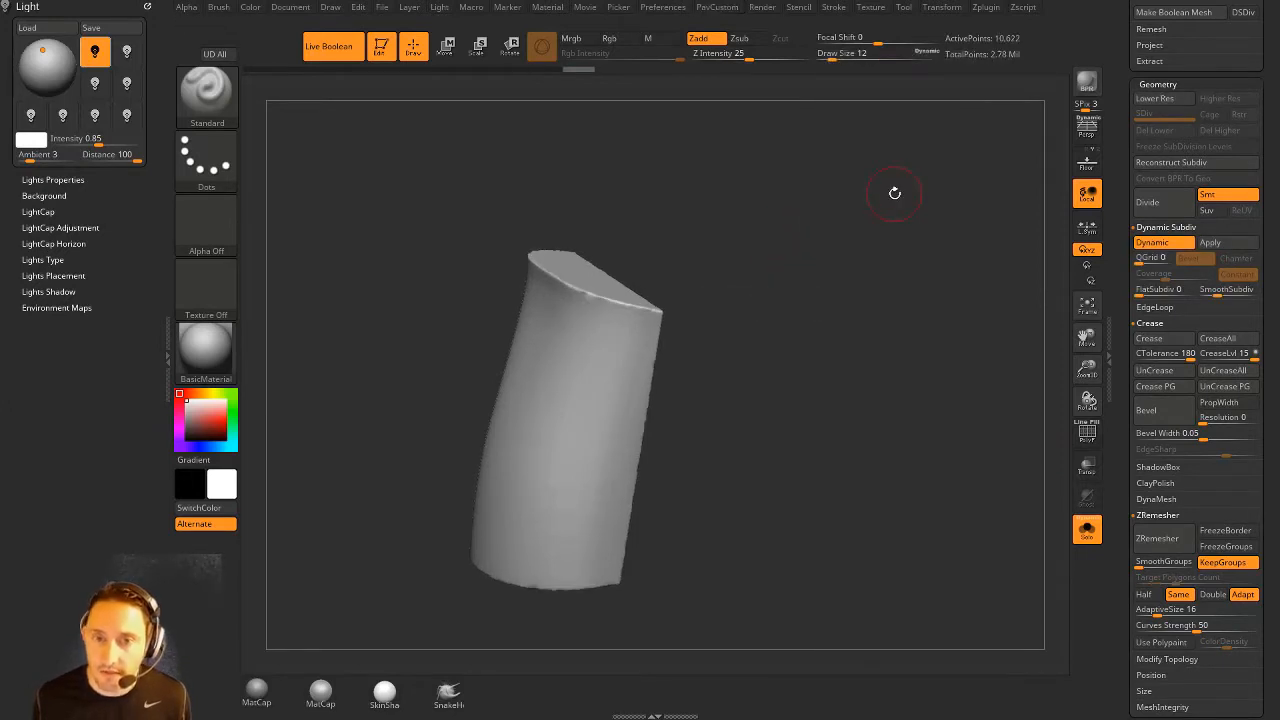
left_click_drag(894, 191, 609, 377)
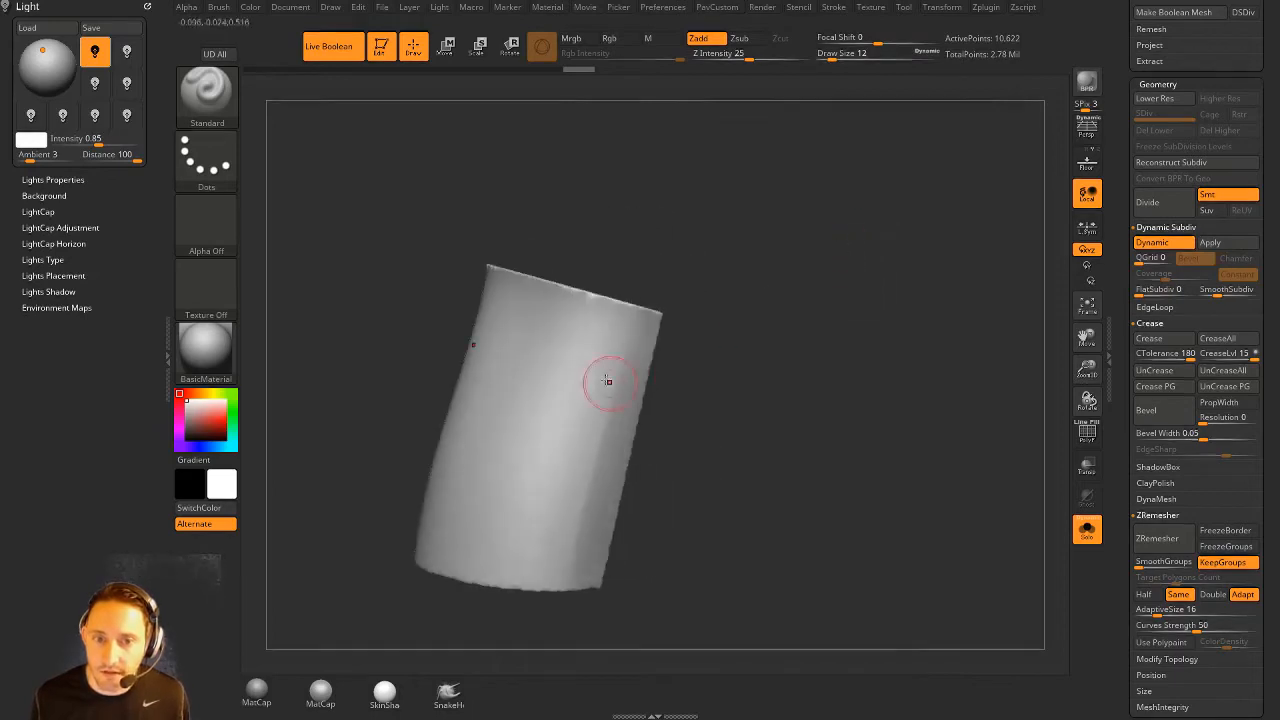
left_click_drag(872, 343, 701, 368)
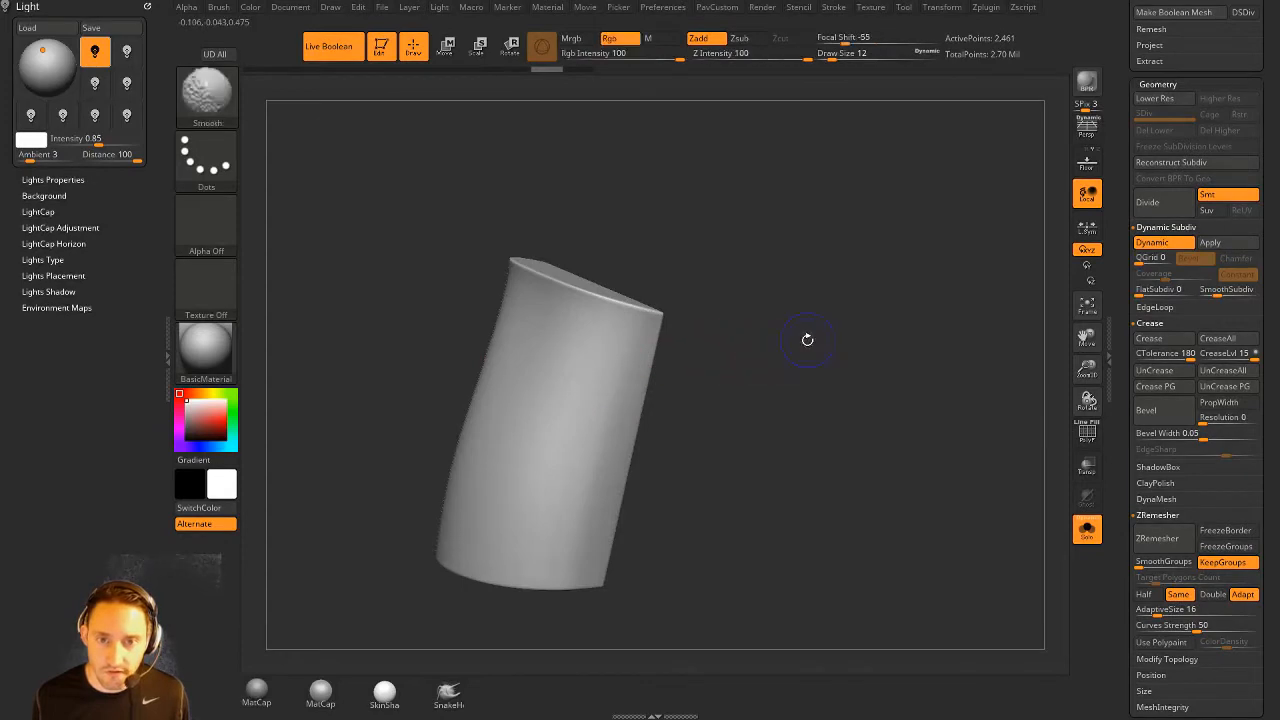
- Apply the shape's dynamic subdivision, converting it into real subdivision levels
key("shift+d")
key("d")
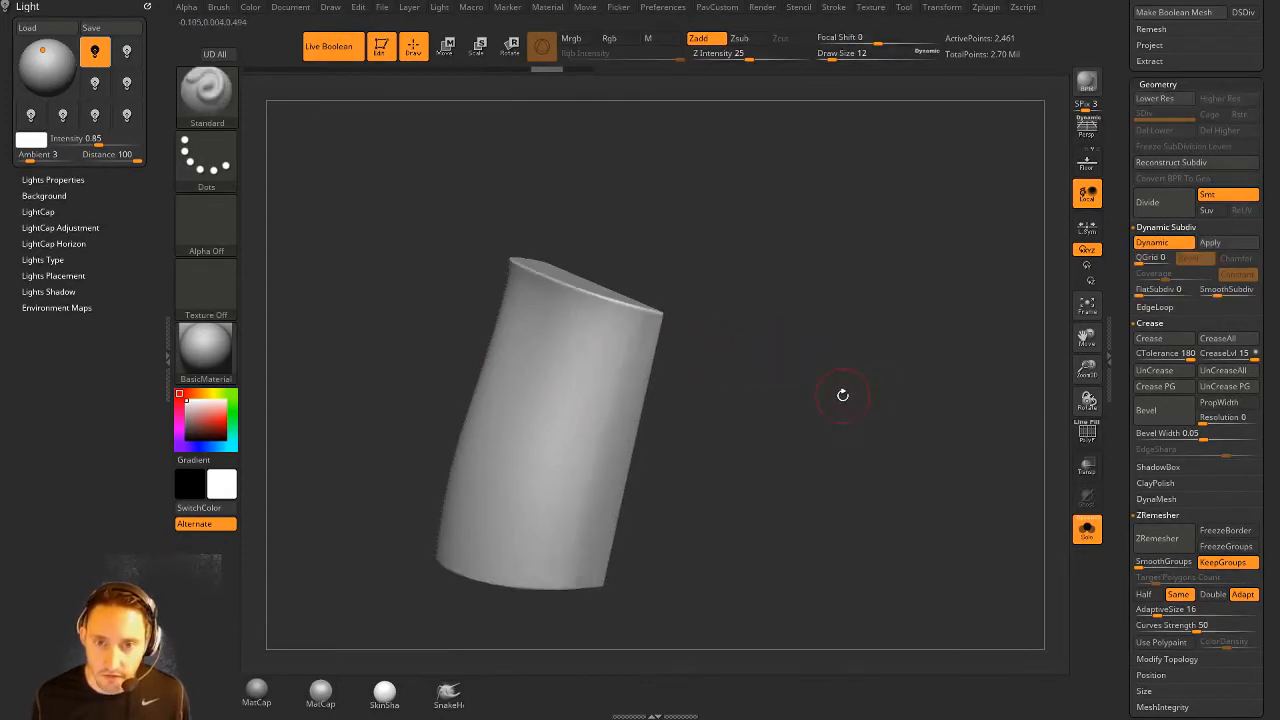
left_click(1212, 244)
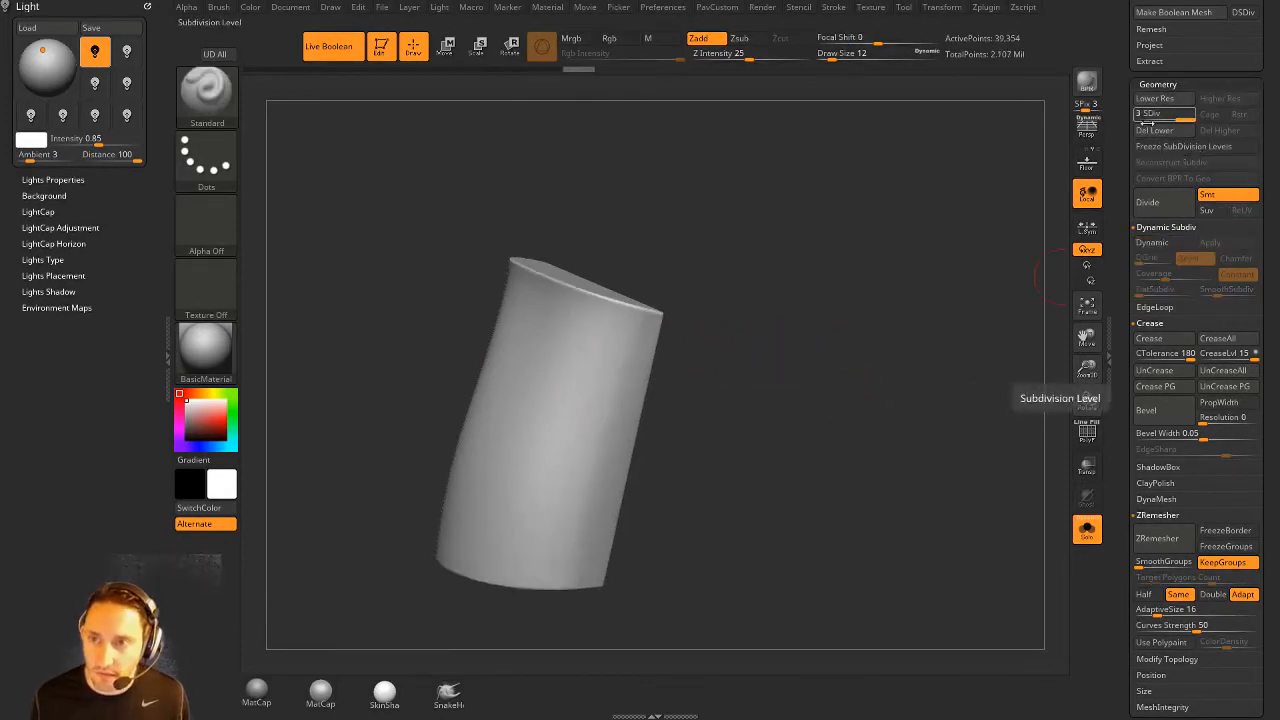
- DynaMesh the subdivided shape with blur 0 and resolution 1680, declining to freeze the subdivision levels
key("2")
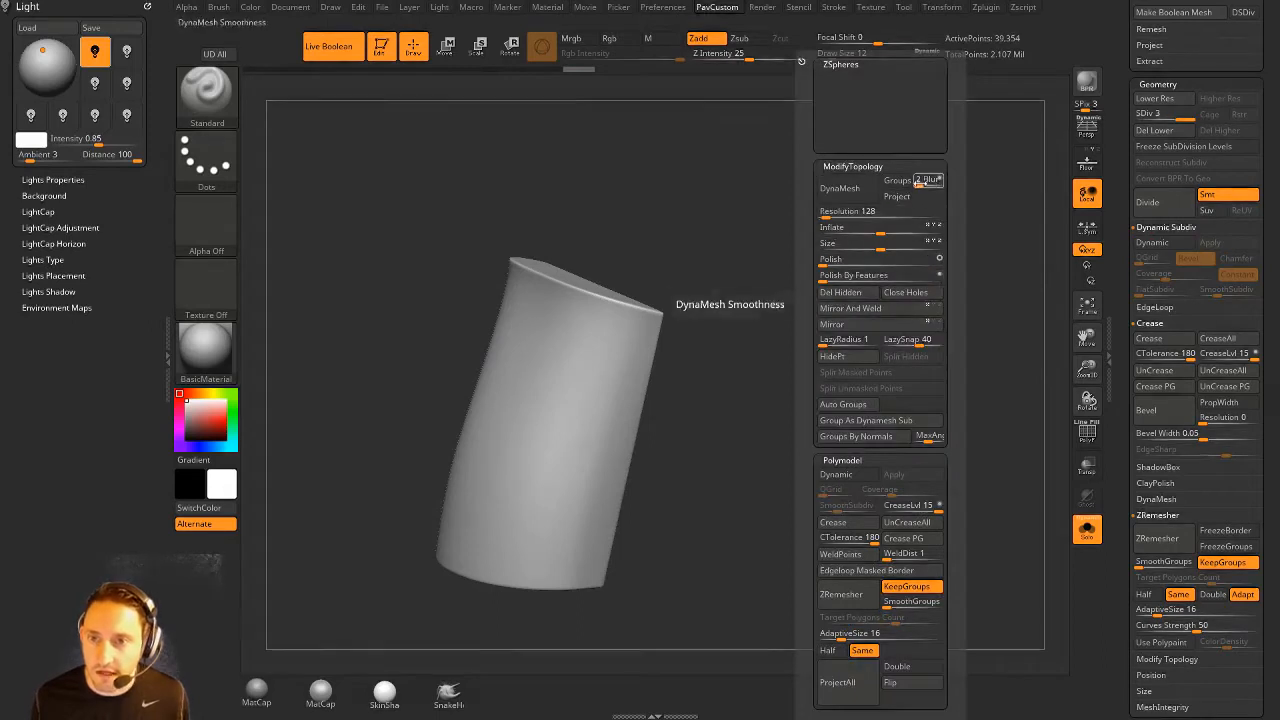
left_click(1152, 499)
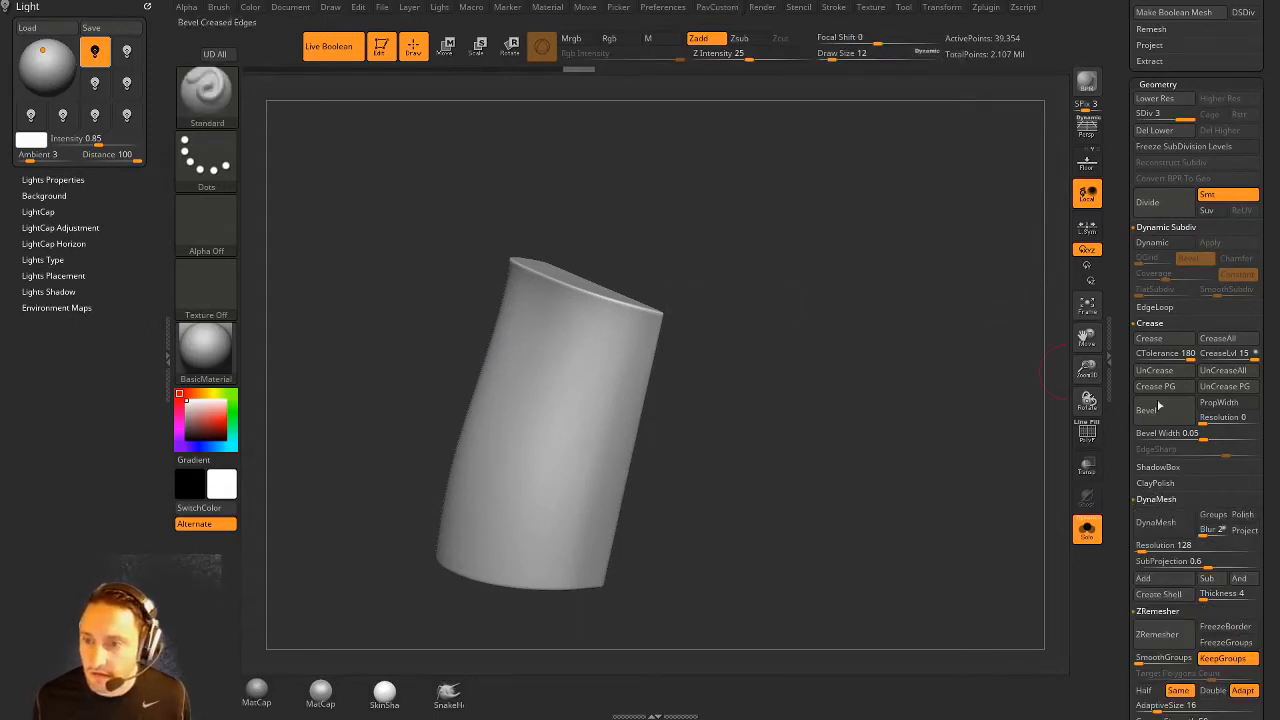
key("2")
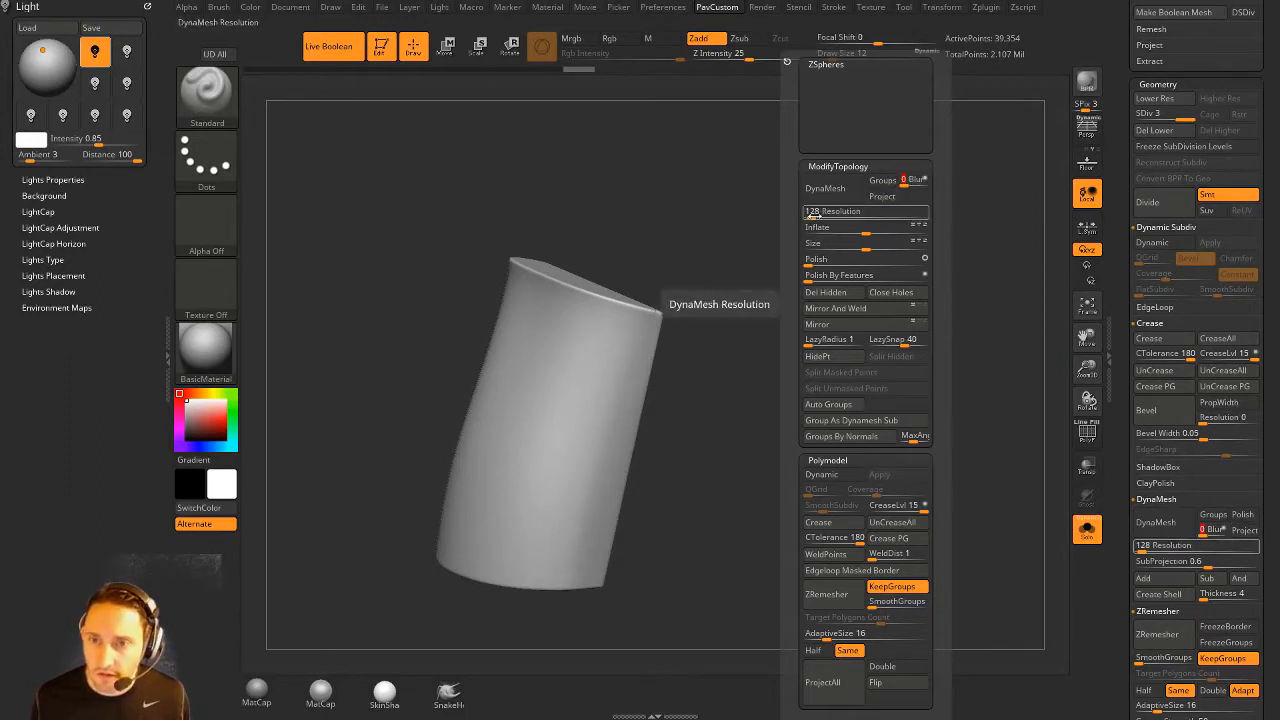
left_click_drag(830, 211, 856, 211)
left_click(825, 188)
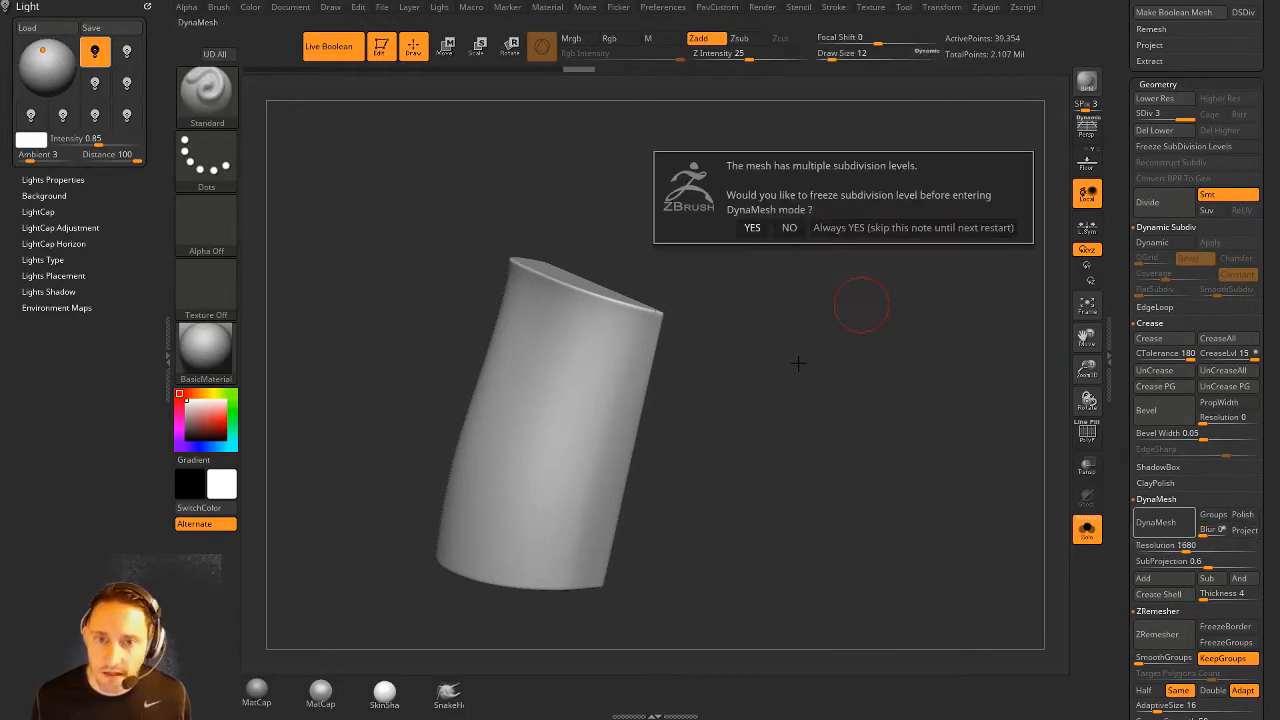
left_click(789, 227)
- Merge the whole mesh into a single polygroup with the polyframe shown, and hide the polyframe again
left_click_drag(791, 344, 862, 298)
key("shift+f")
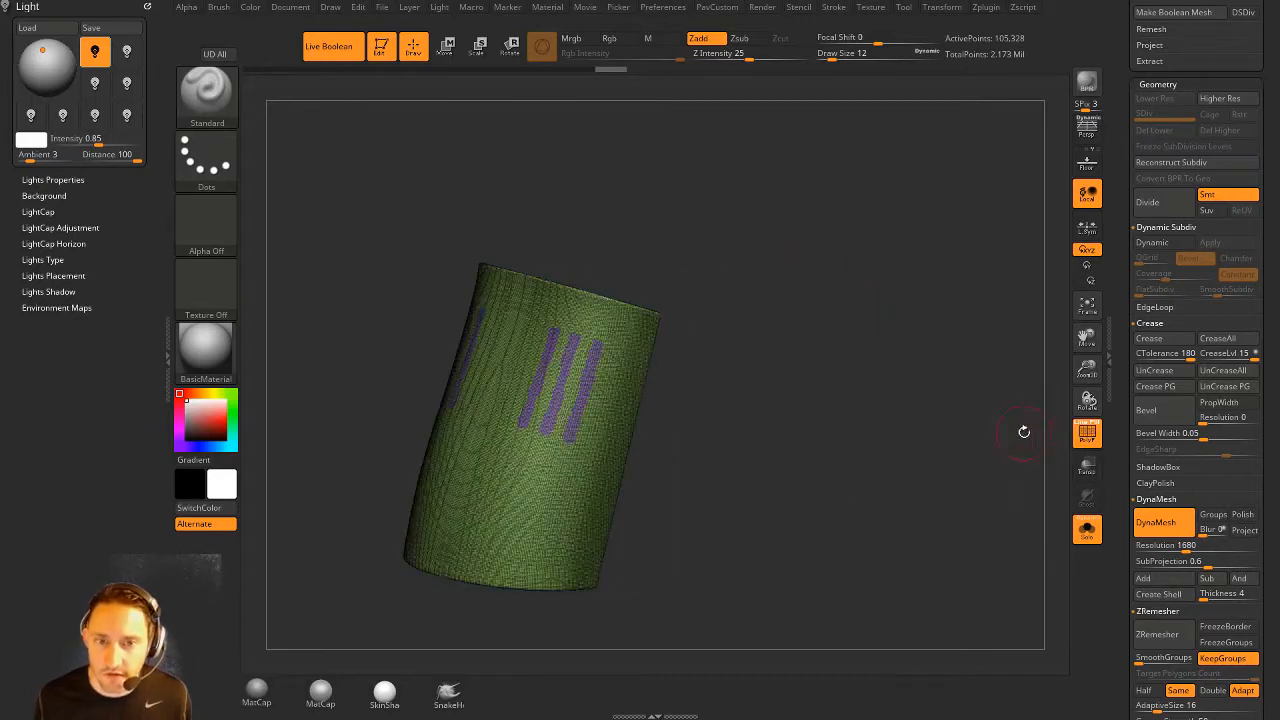
key("ctrl+w")
key("shift+f")
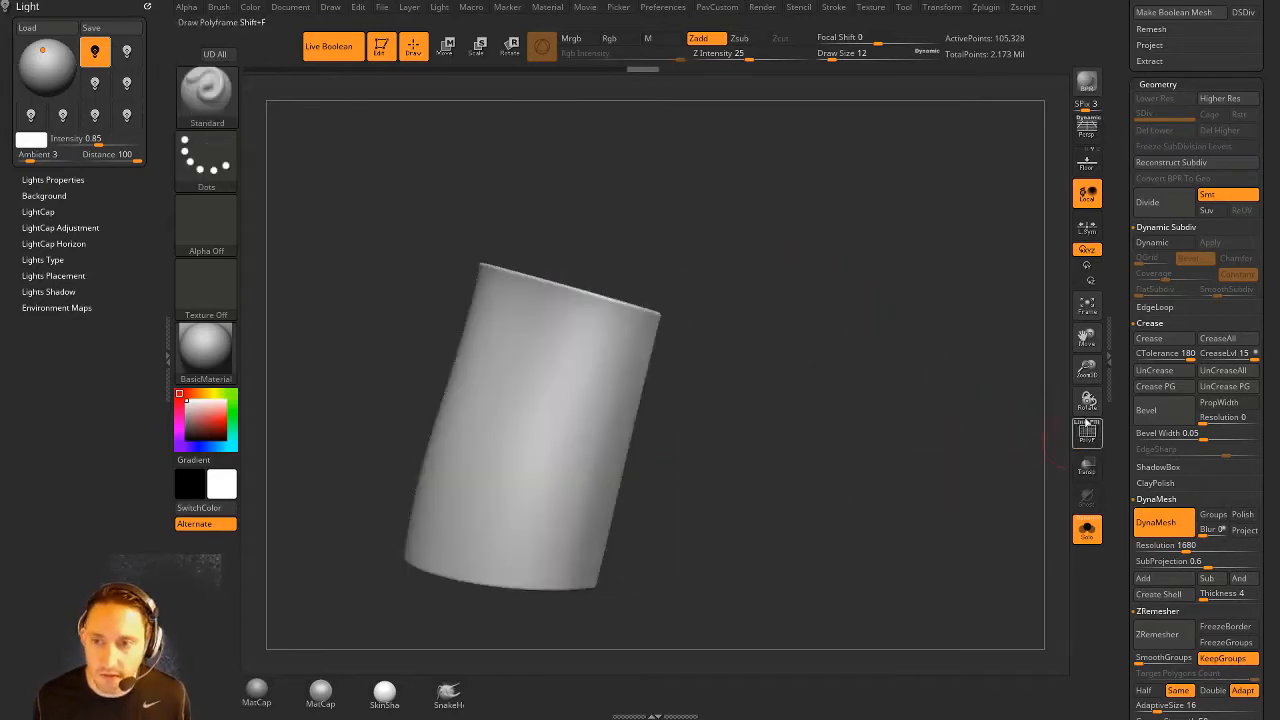
- Raise the DynaMesh resolution to 2264 and remesh the shape for a denser surface
left_click_drag(980, 362, 868, 390)
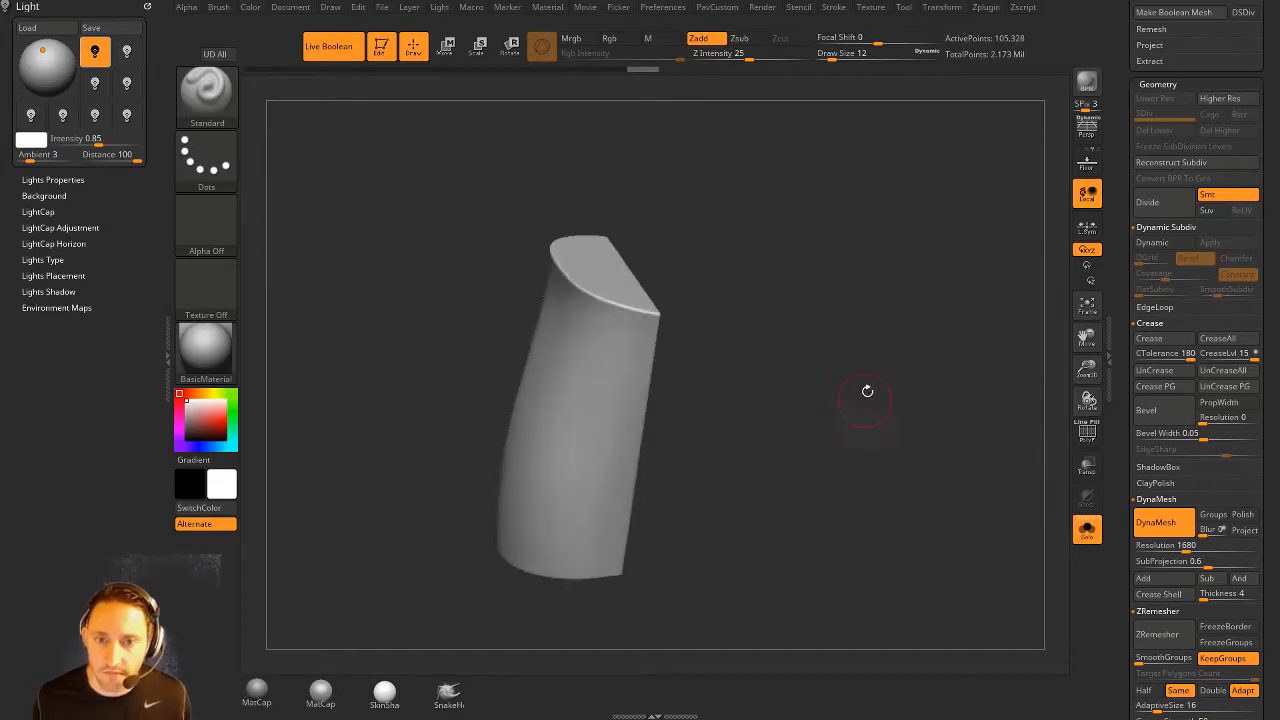
key("space")
left_click_drag(866, 218, 874, 218)
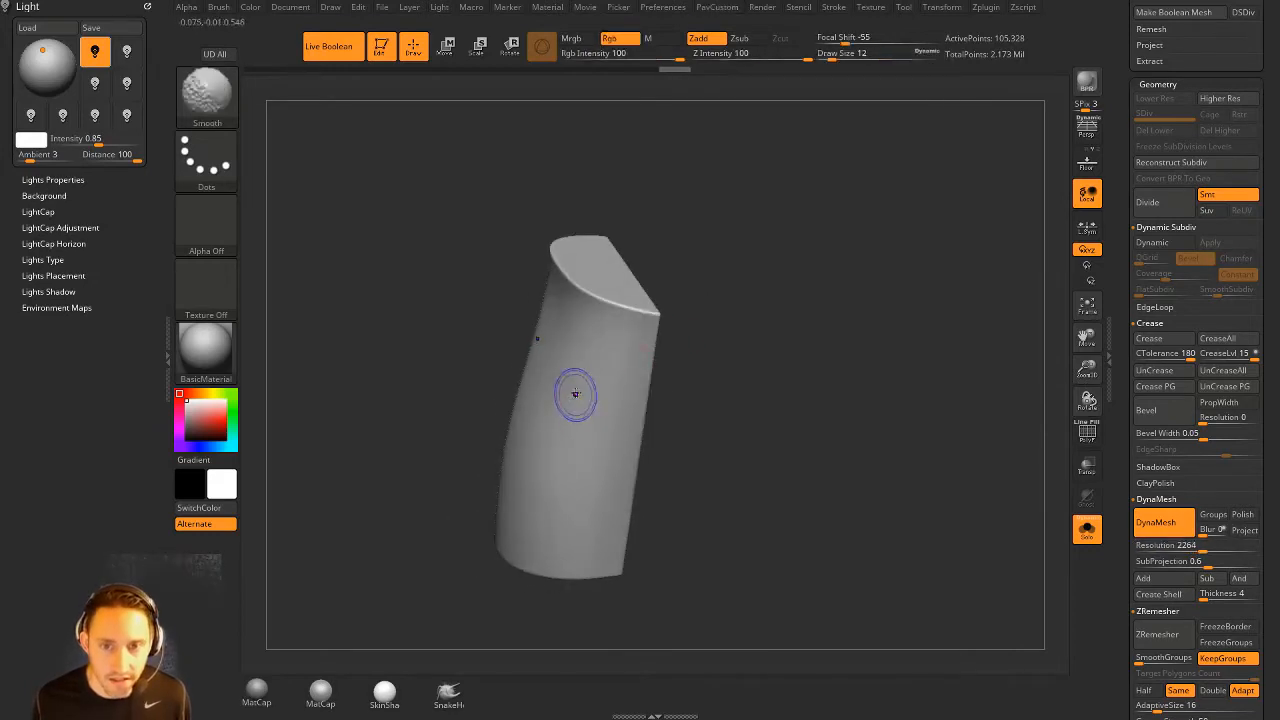
left_click_drag(718, 426, 914, 366)
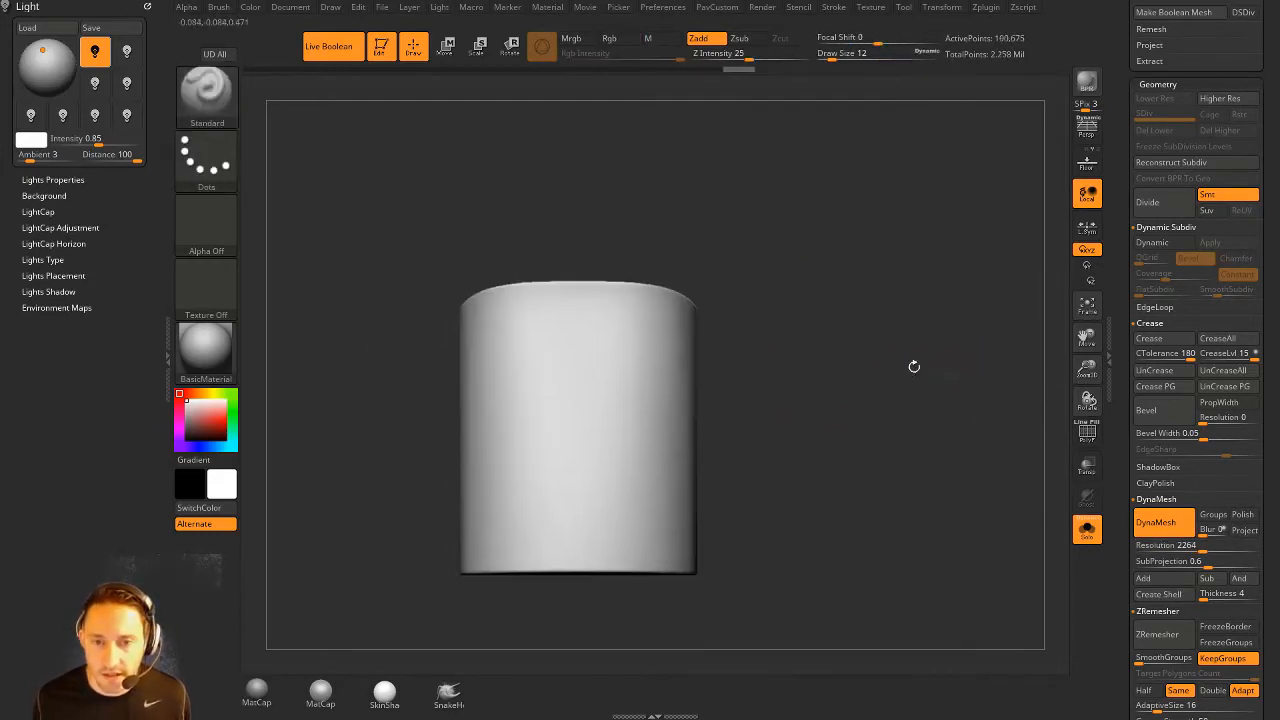
left_click_drag(849, 300, 862, 333)
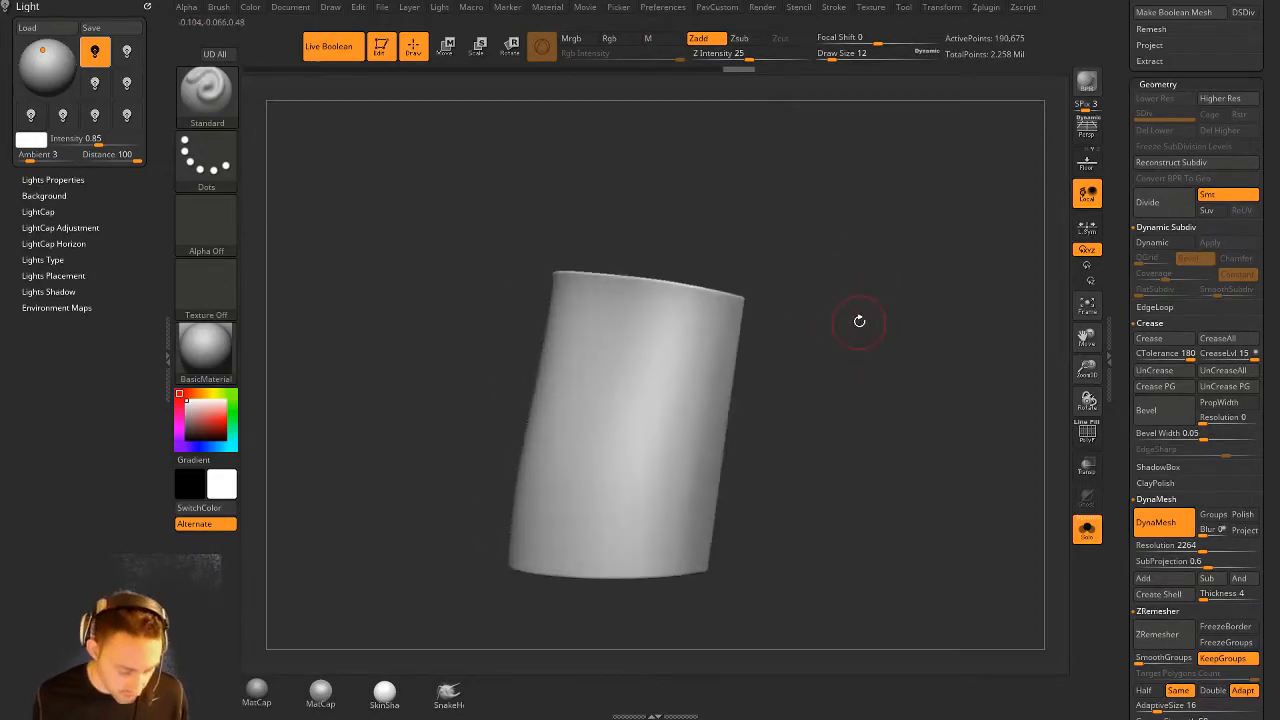
- Choose the Chisel brush for sculpting and turn the shape's broad curved side into view
key("b")
key("c")
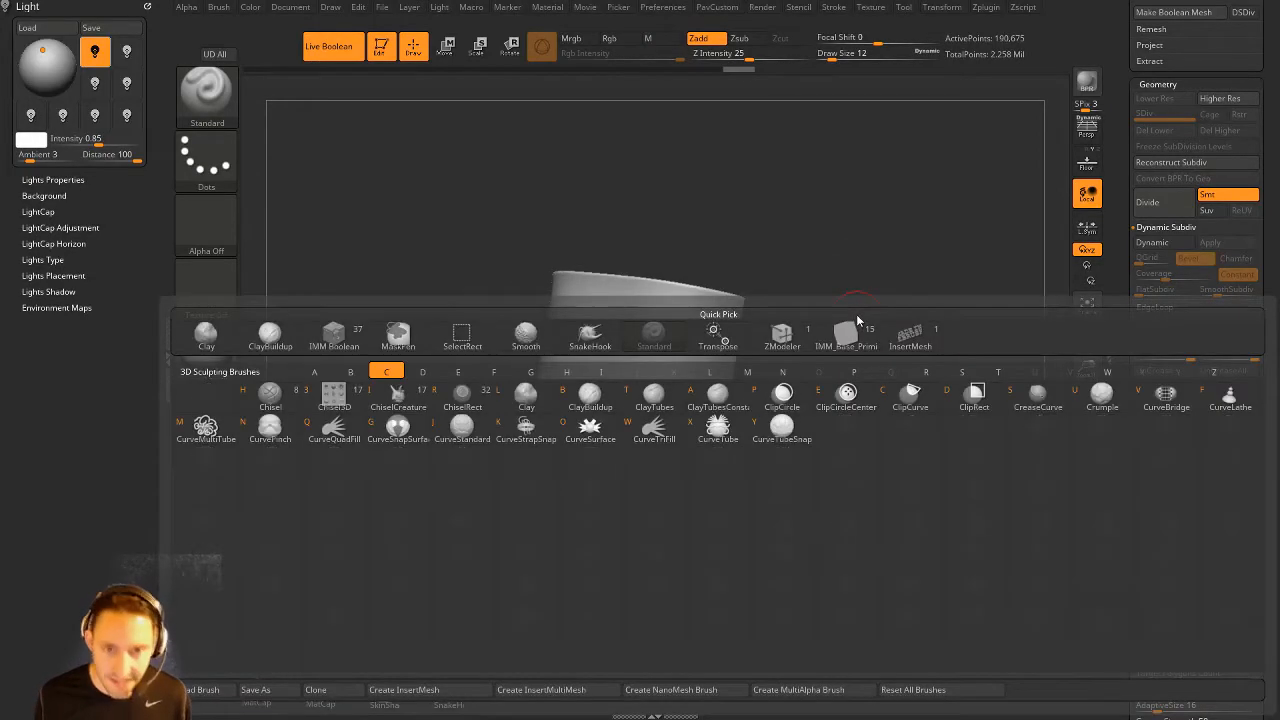
left_click(298, 411)
left_click_drag(700, 220, 744, 235)
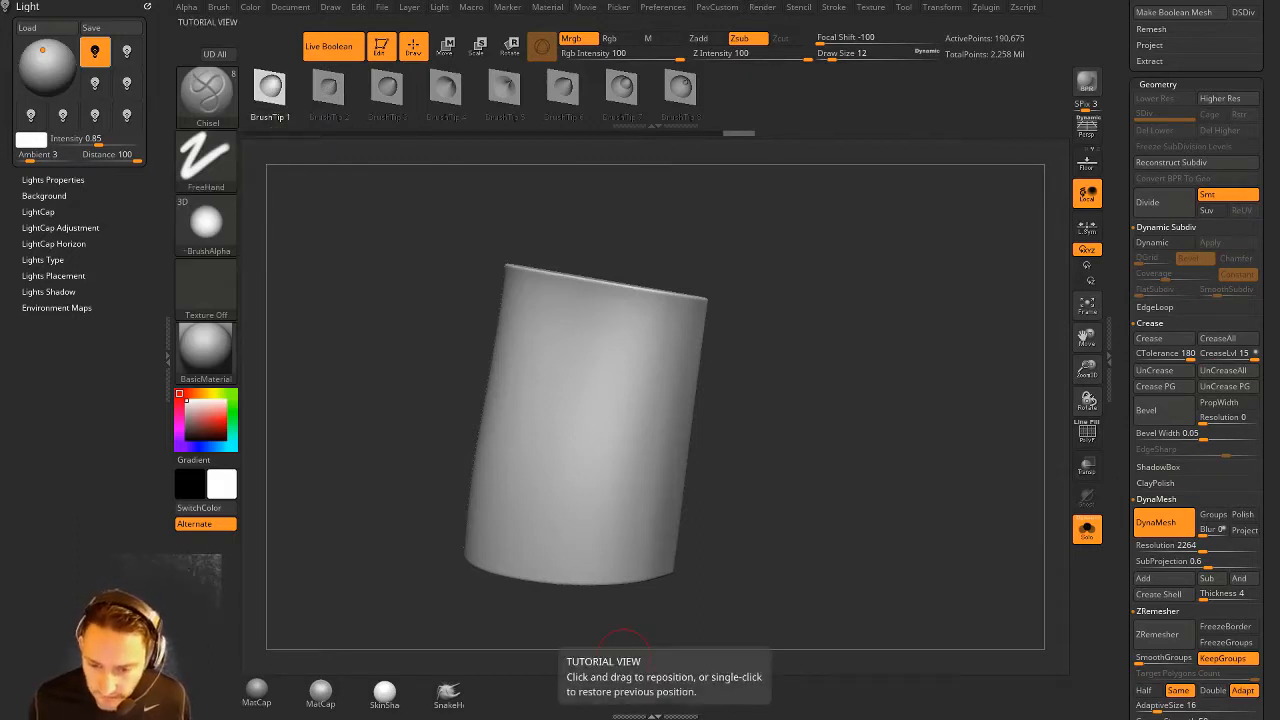
- Switch to the browser and open the Houdini And ZBrush playlist from the YouTube channel's playlists
key("alt+Tab")
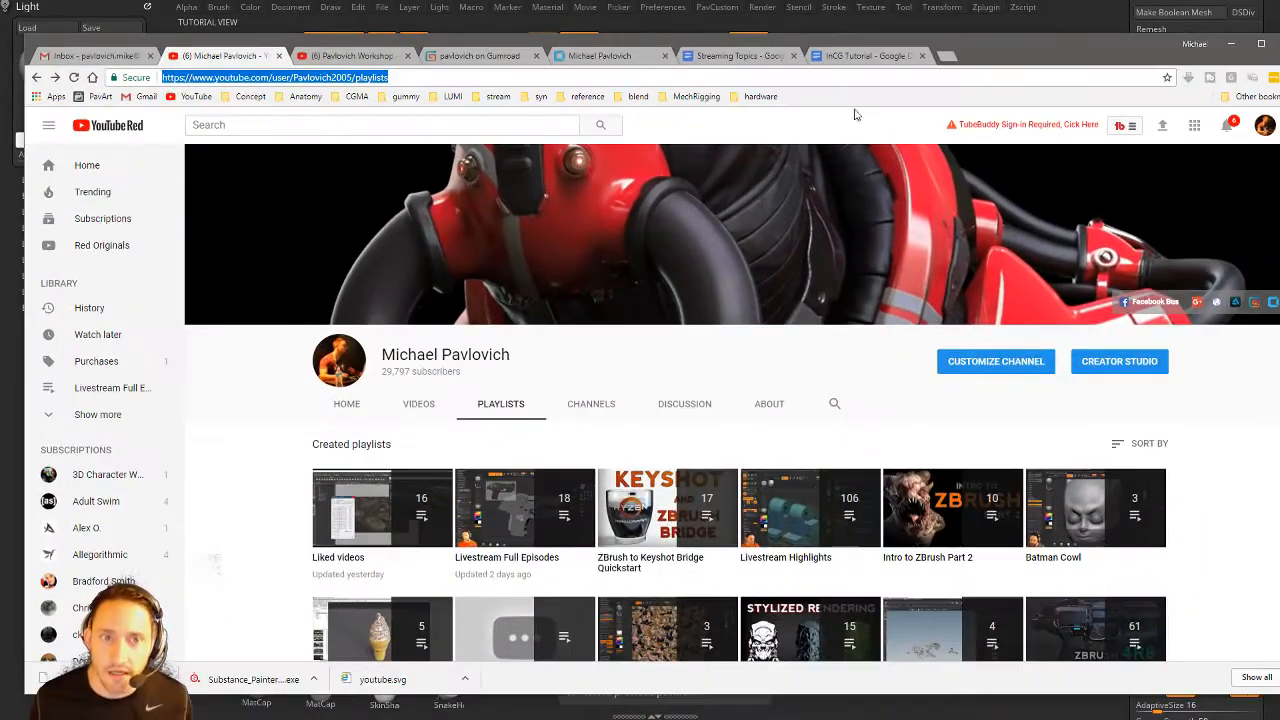
scroll(580, 403, "down", 5)
scroll(1085, 440, "up", 3)
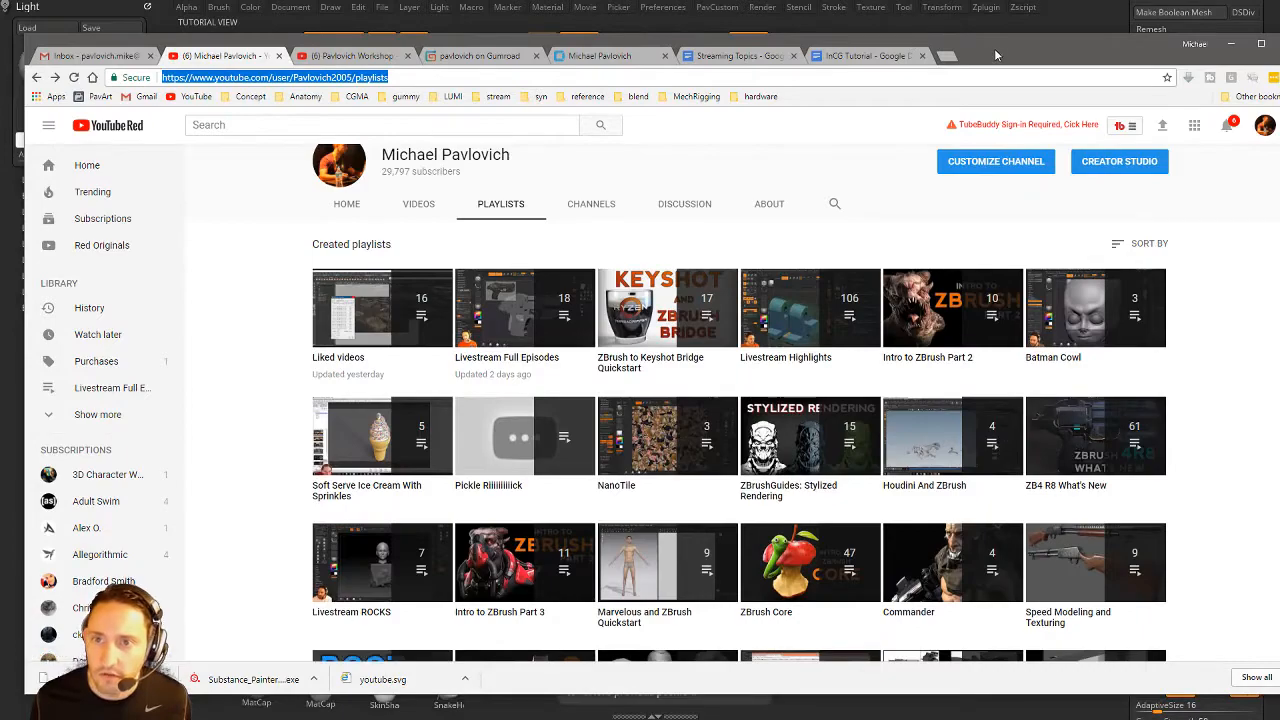
key("alt+Tab")
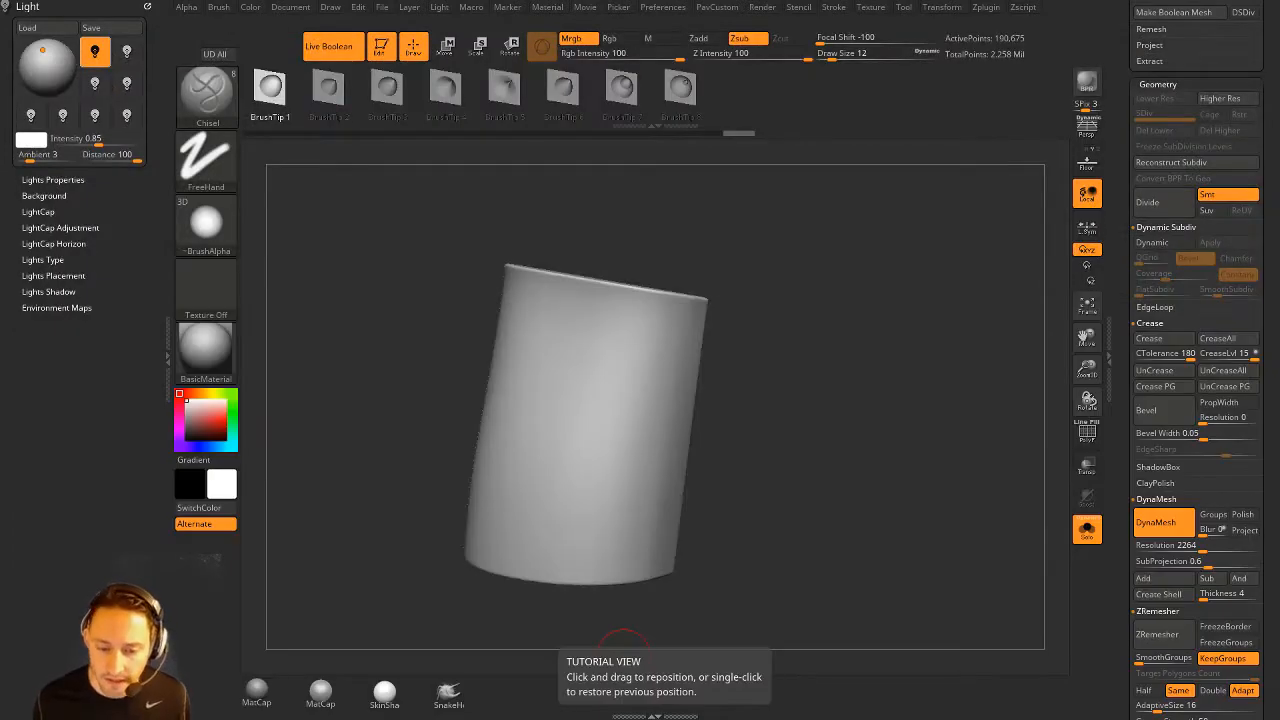
key("alt+Tab")
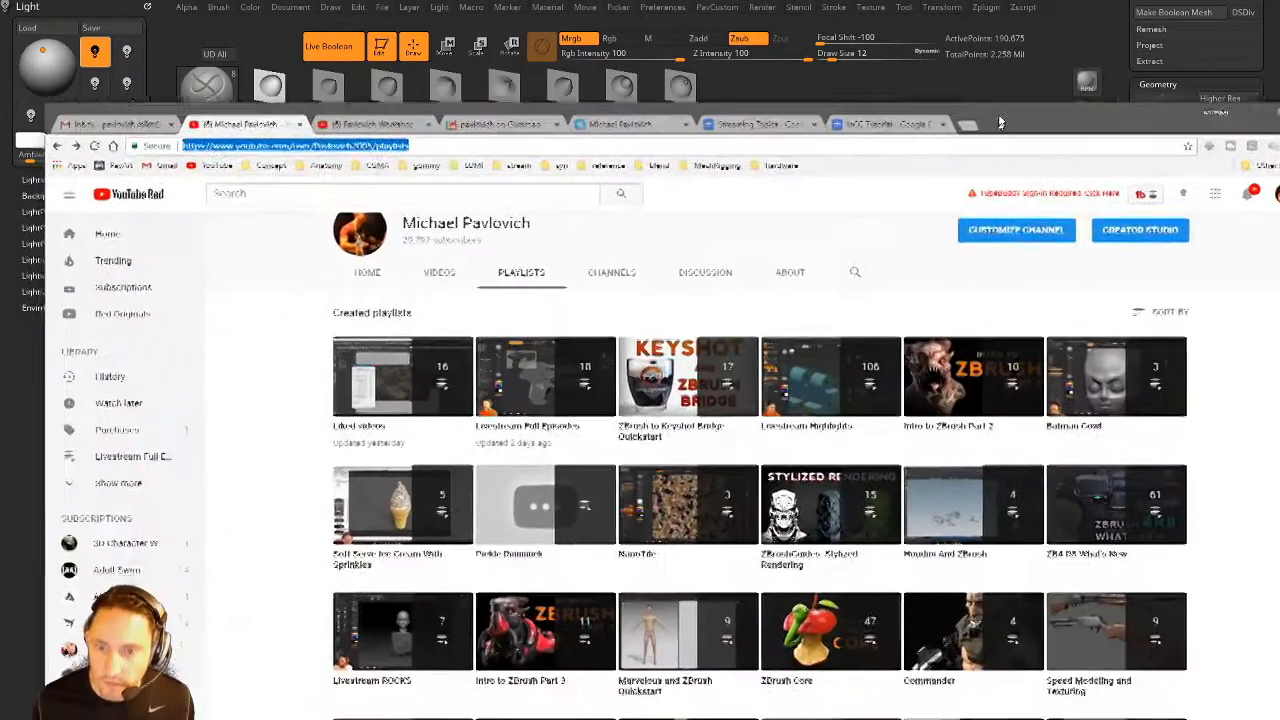
scroll(850, 395, "down", 2)
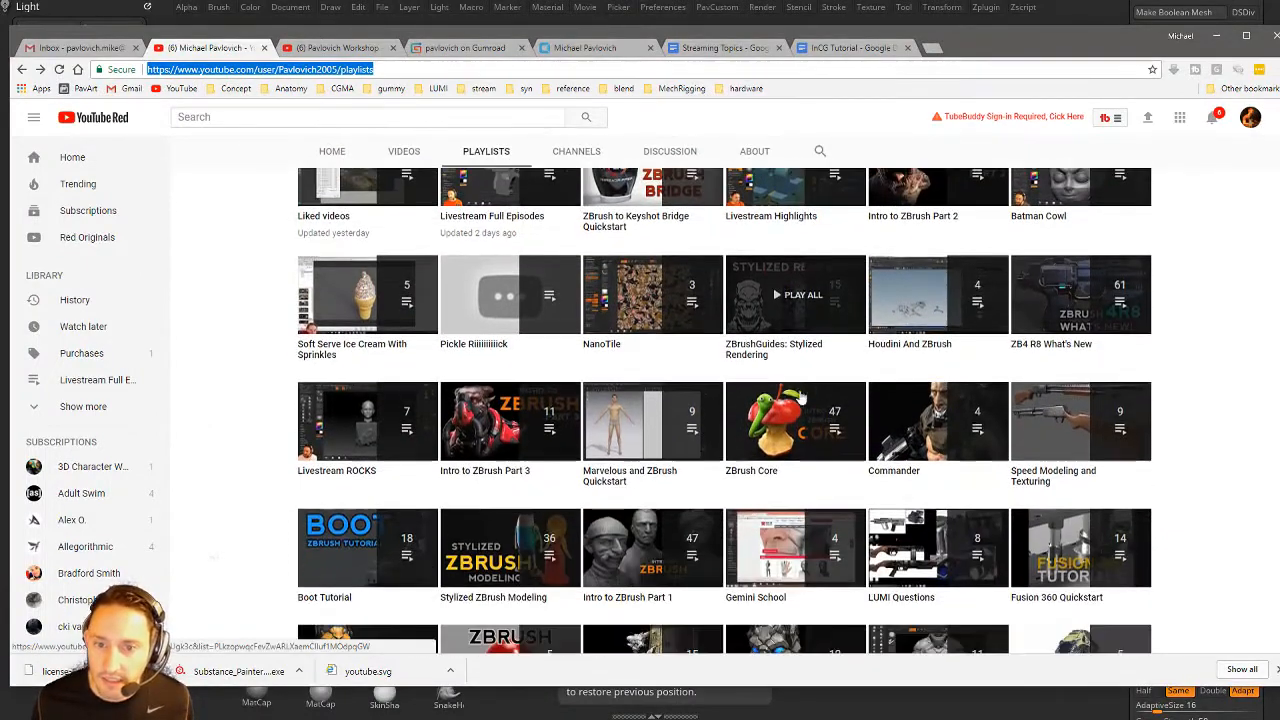
left_click(937, 318)
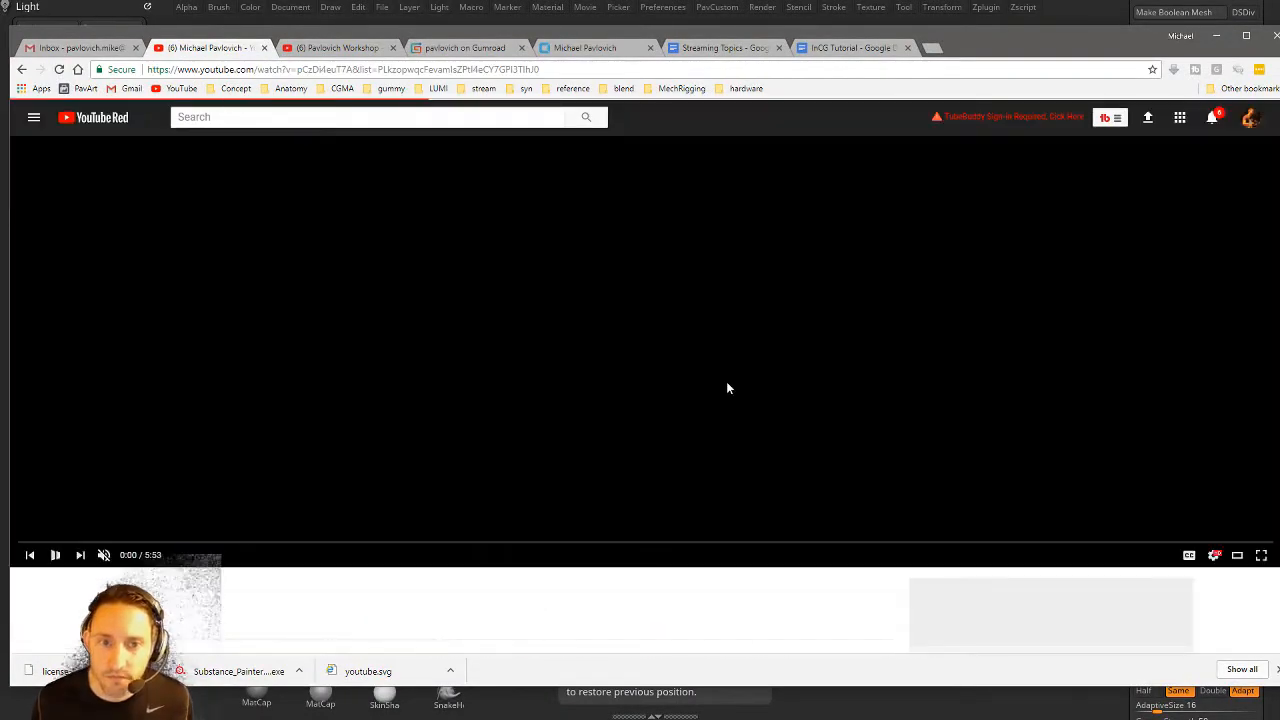
- Skim the 001 Houdini ZBrush GoZ And Shatter video and examine the playlist's other videos
left_click(368, 545)
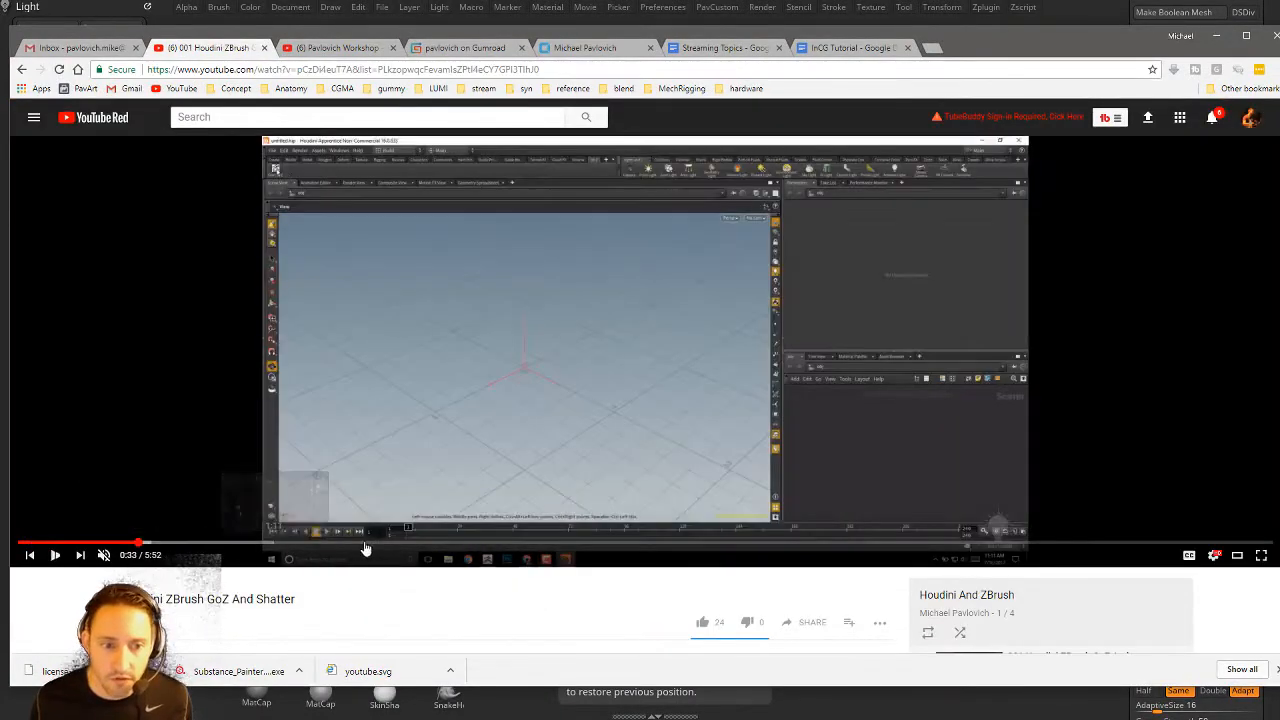
left_click_drag(783, 549, 1129, 549)
scroll(1101, 582, "down", 2)
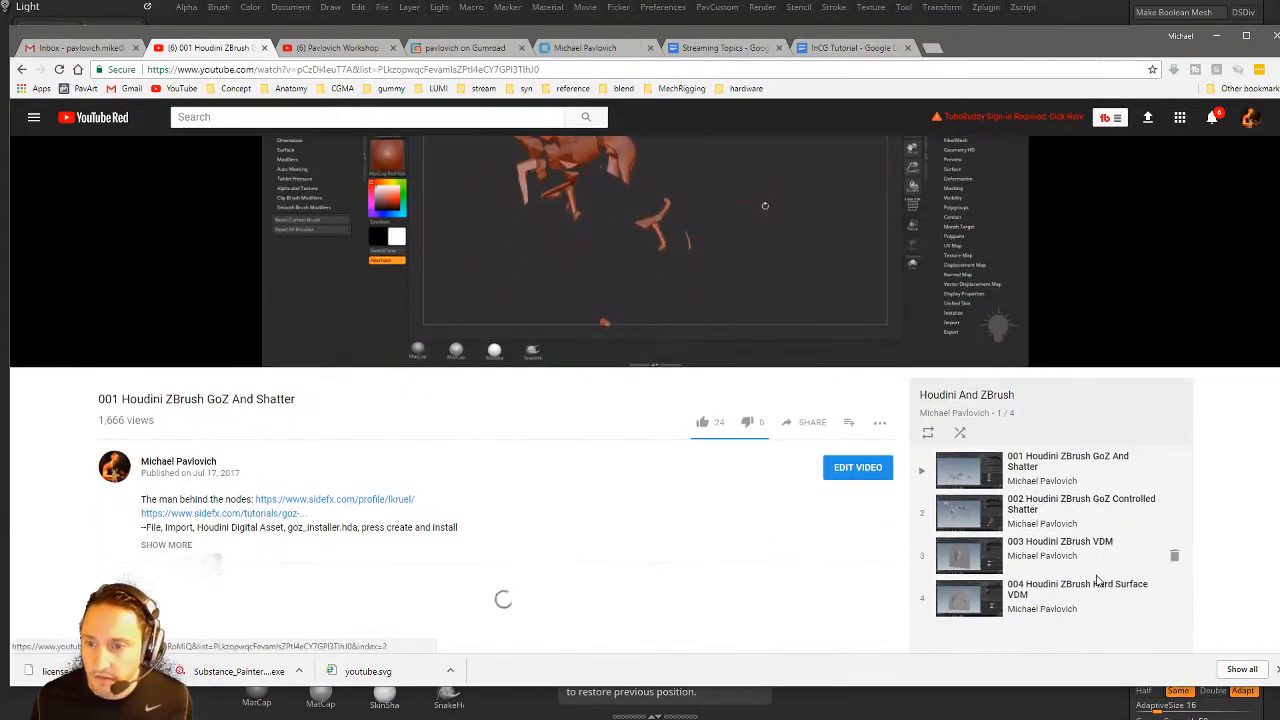
- Open the 003 Houdini ZBrush VDM video and skim through how the head becomes a vector displacement plane
left_click(985, 568)
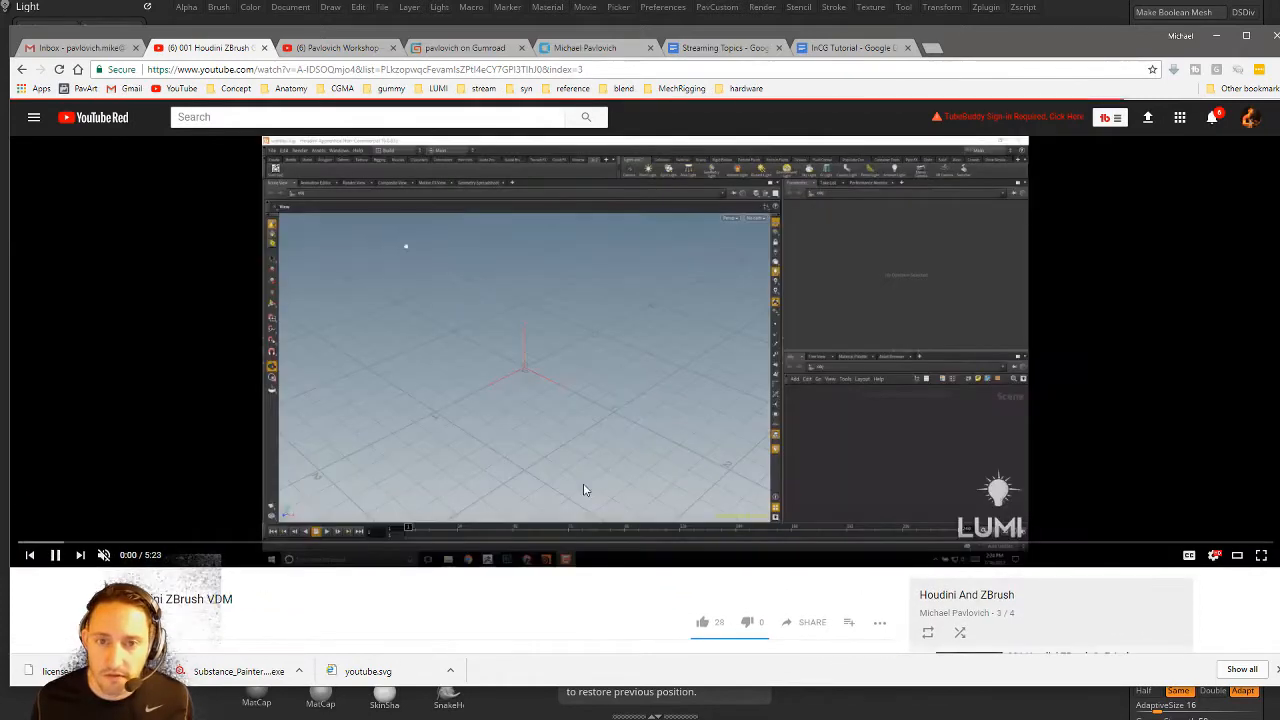
left_click(151, 544)
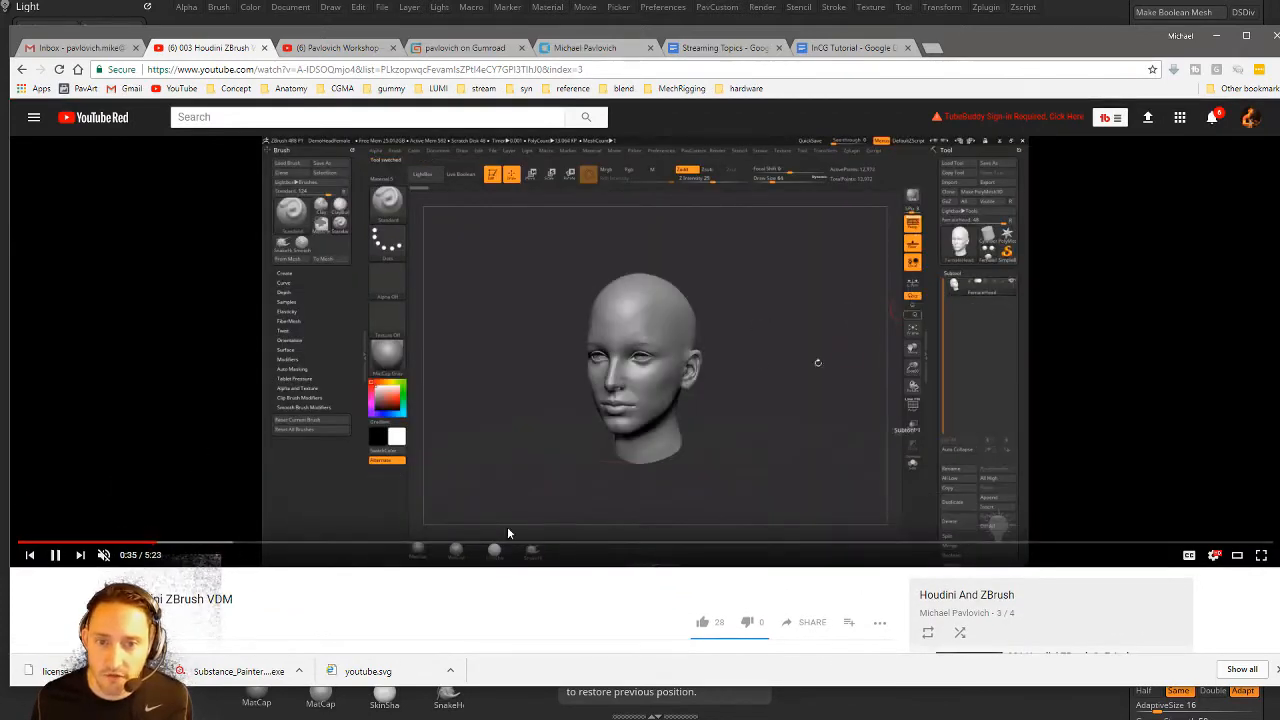
left_click(458, 543)
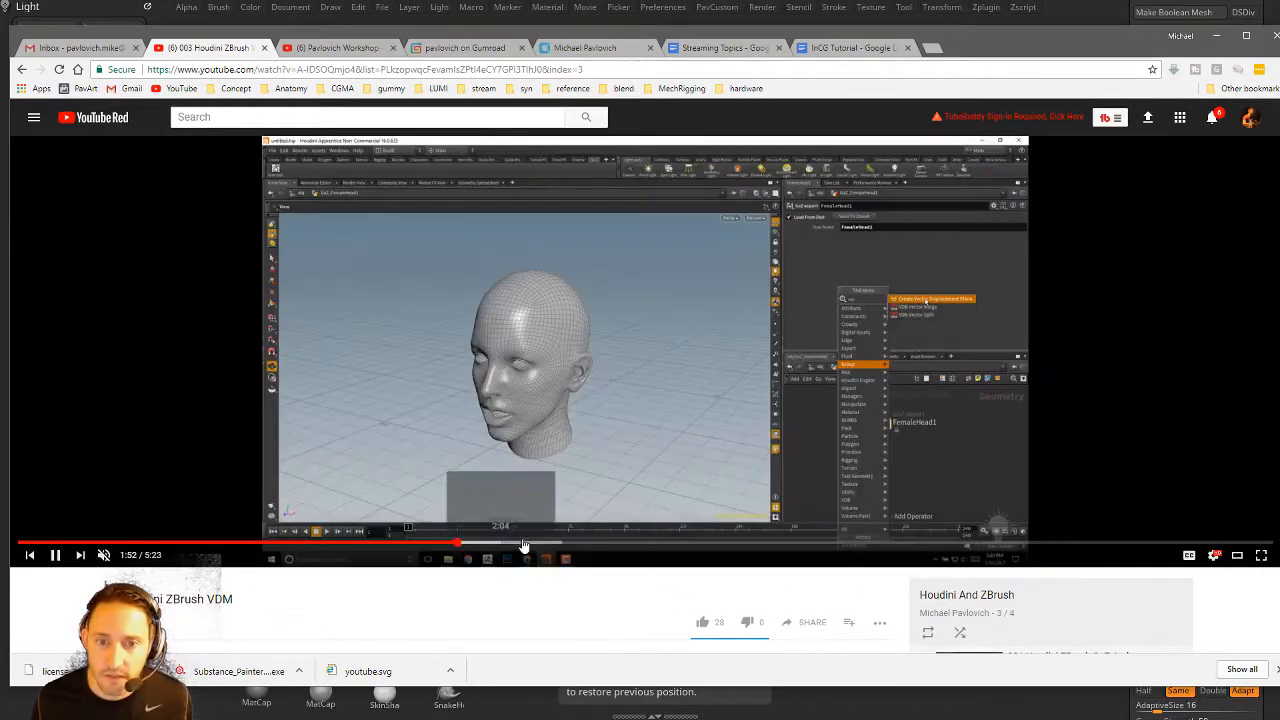
left_click(545, 543)
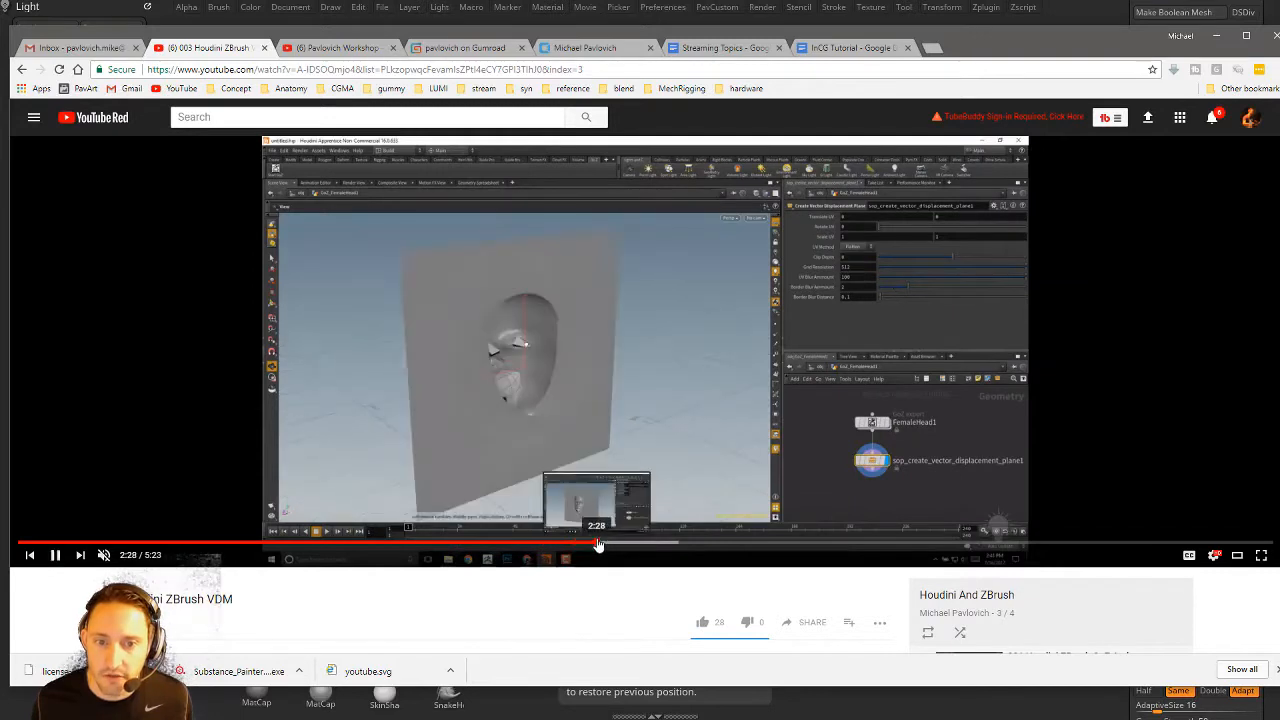
left_click(626, 543)
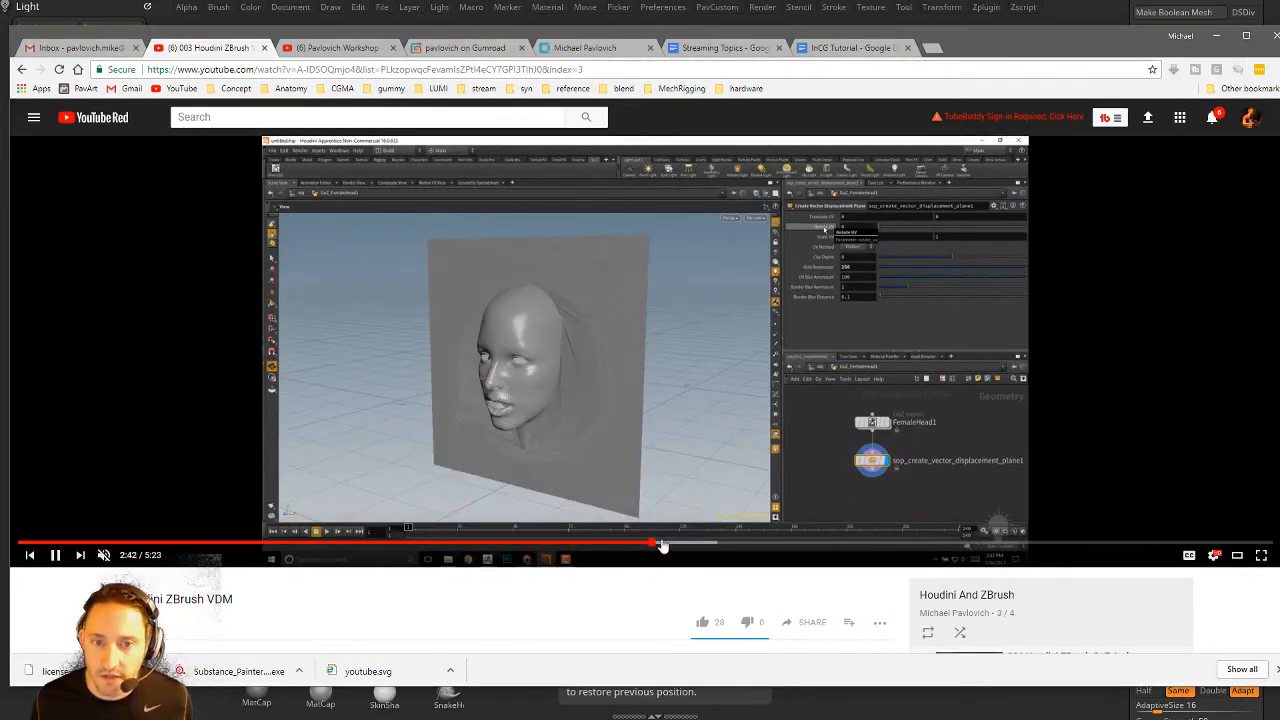
left_click(700, 543)
left_click(785, 543)
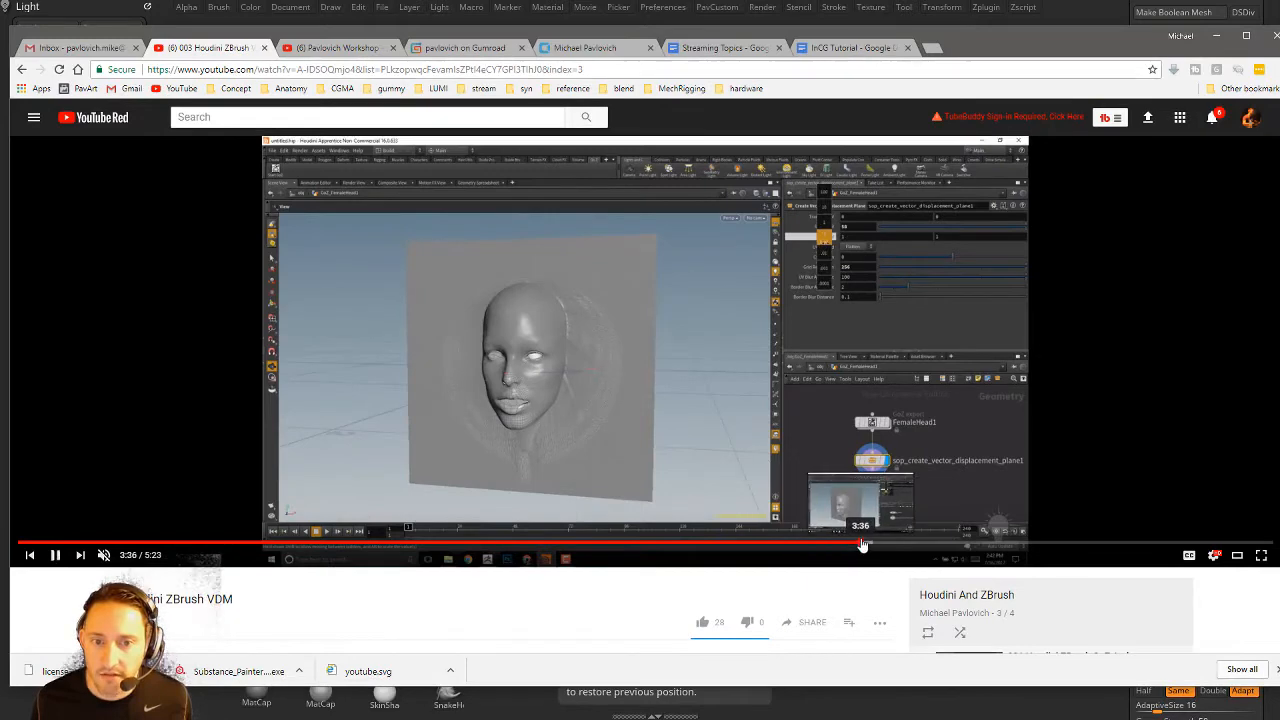
left_click(862, 543)
left_click(945, 543)
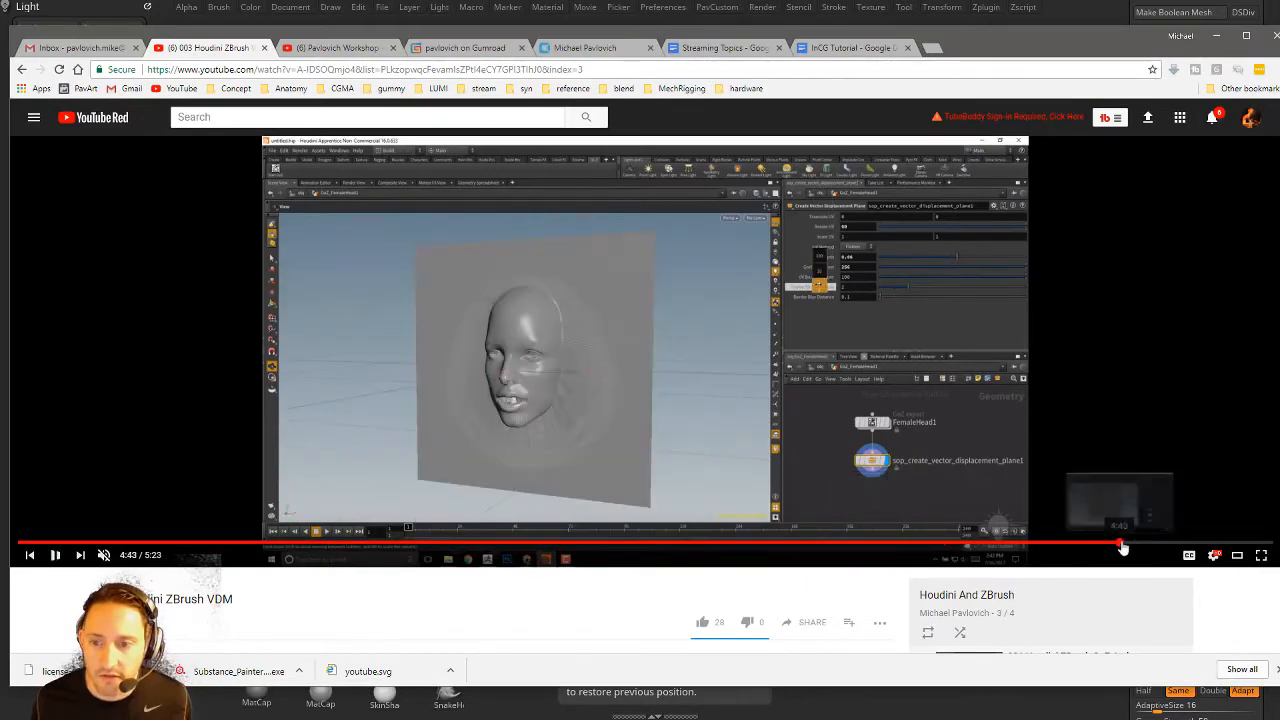
- Skim the end of the 003 Houdini ZBrush VDM video, where the head is used as a brush on a plane
left_click(1120, 543)
left_click(1190, 543)
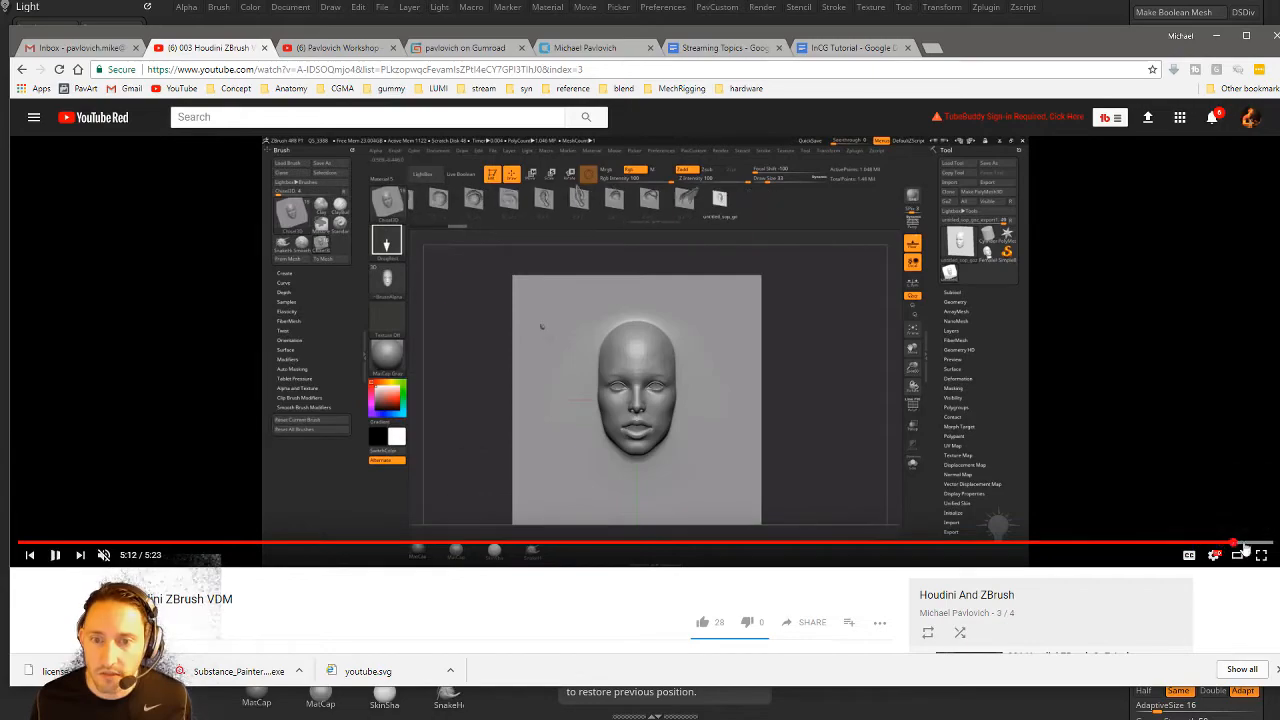
left_click(1256, 543)
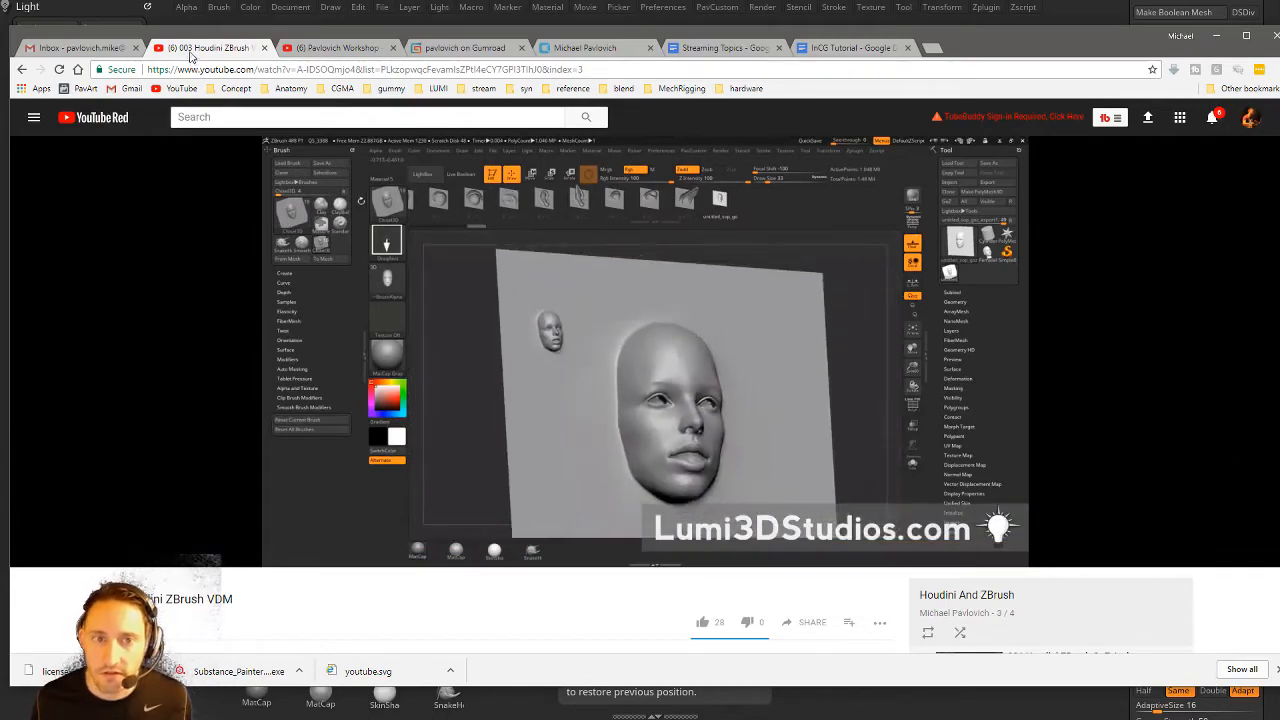
- Return to the channel's playlists page and switch back to ZBrush
left_click(22, 70)
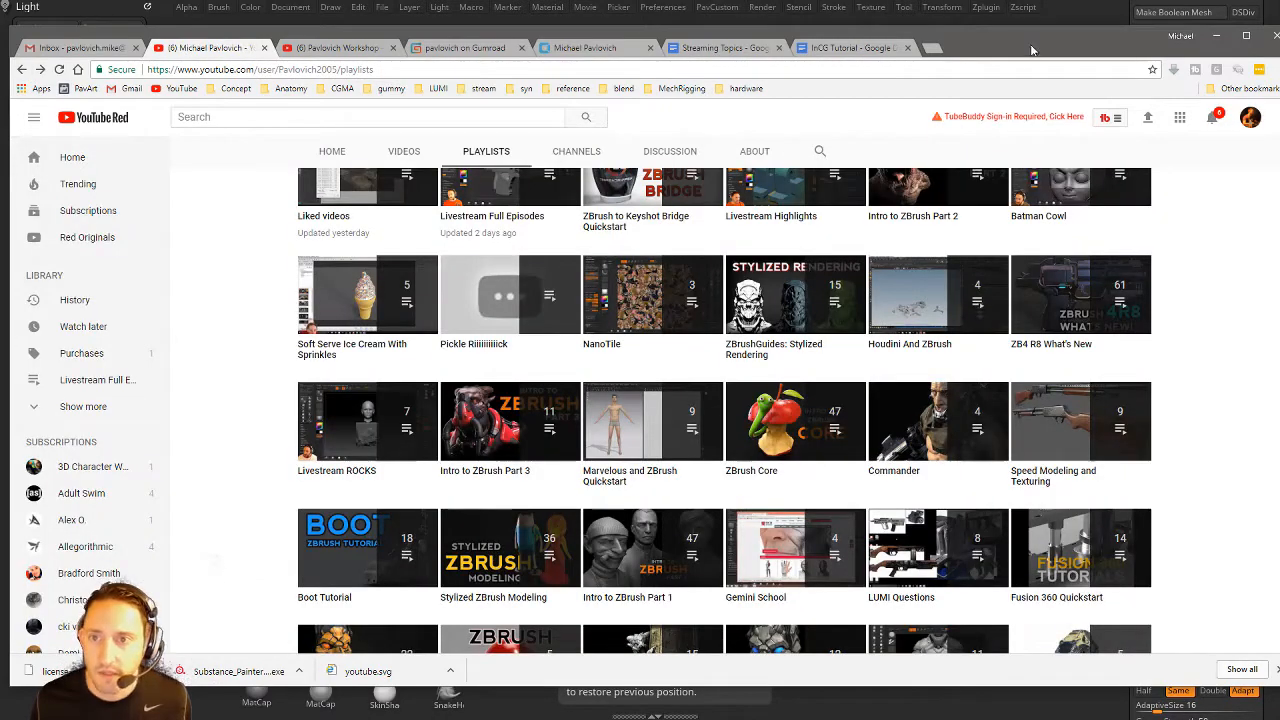
left_click_drag(1033, 50, 1279, 50)
left_click_drag(797, 243, 734, 234)
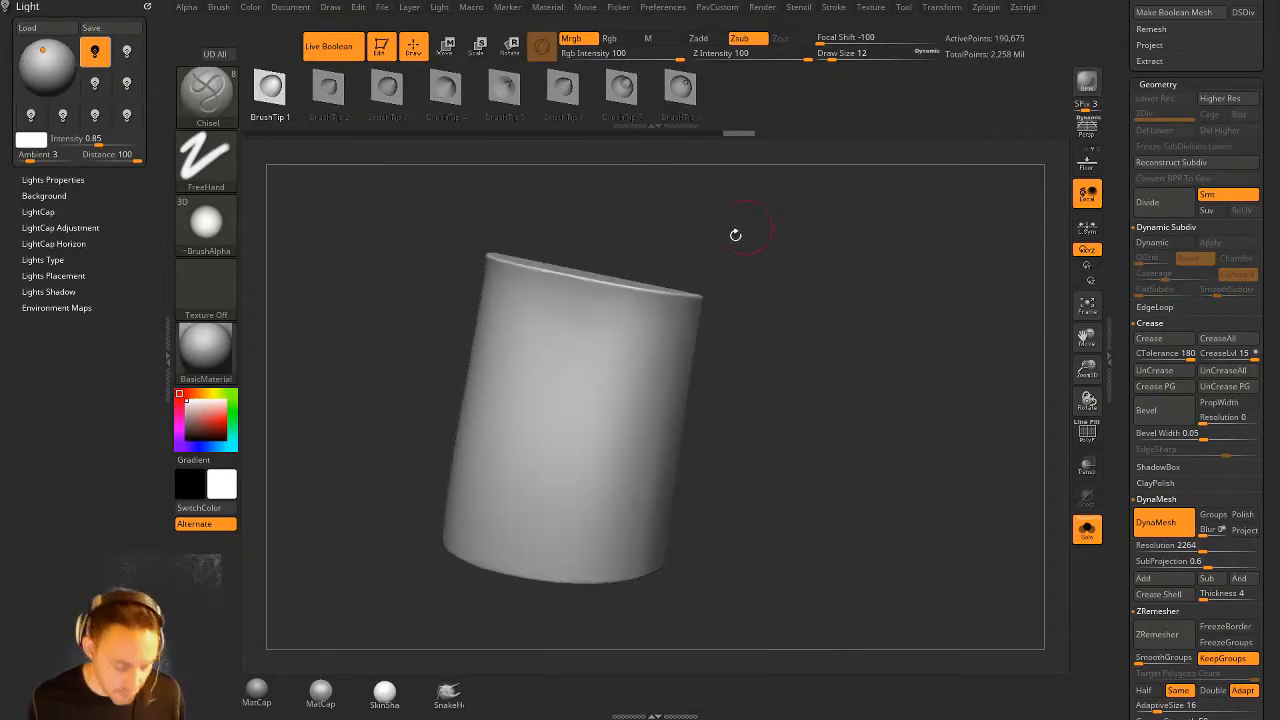
- Choose the Chisel3D brush and pick its Mouth02 shape
key("b")
key("c")
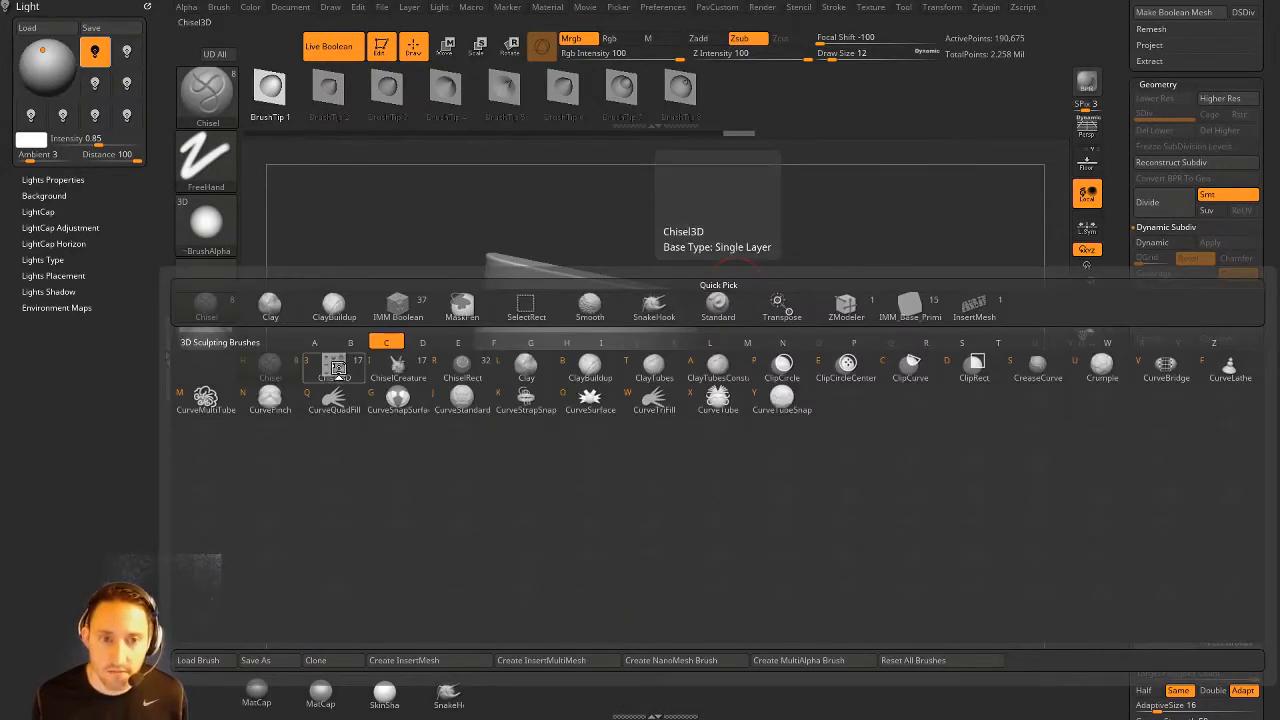
left_click(338, 369)
mouse_move(683, 103)
left_mouse_down()
mouse_move(889, 117)
mouse_move(649, 105)
left_mouse_up()
left_click(608, 103)
left_click(641, 97)
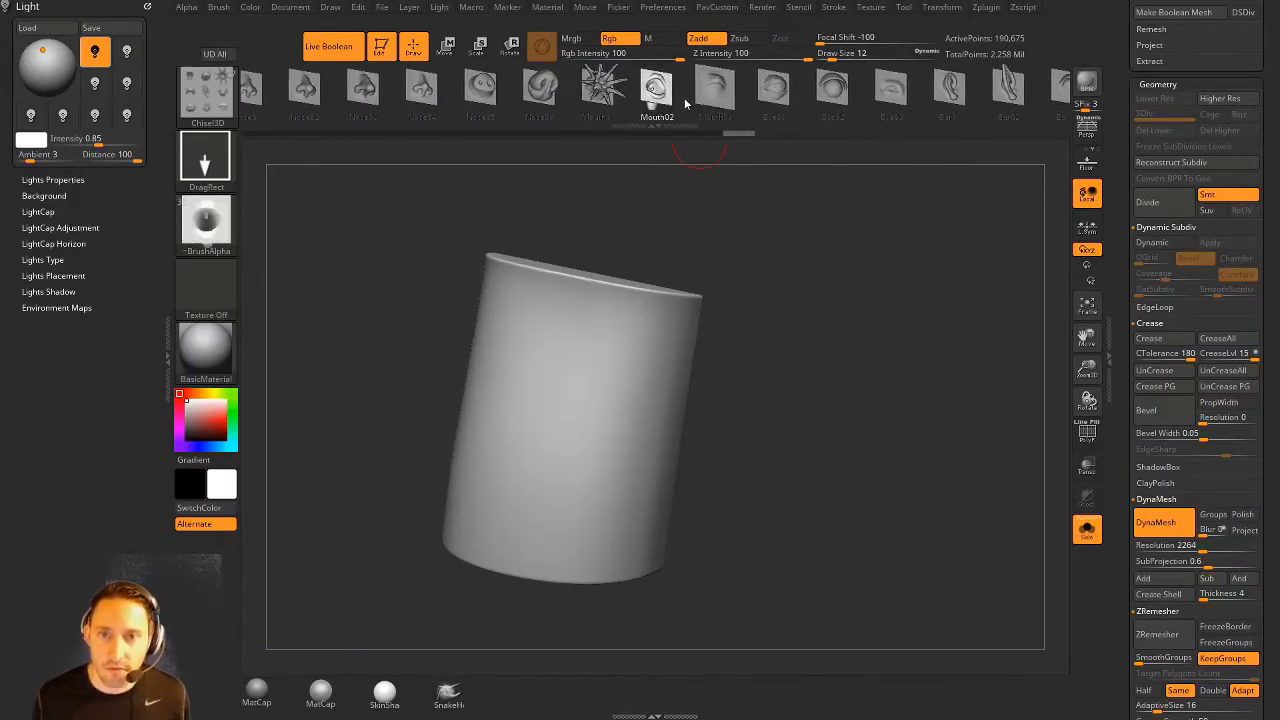
- Stamp the mirrored Mouth02 shape onto the curved side and inspect it from other angles
left_click_drag(604, 411, 598, 520)
mouse_move(822, 432)
left_mouse_down()
mouse_move(788, 414)
mouse_move(836, 401)
mouse_move(823, 440)
left_mouse_up()
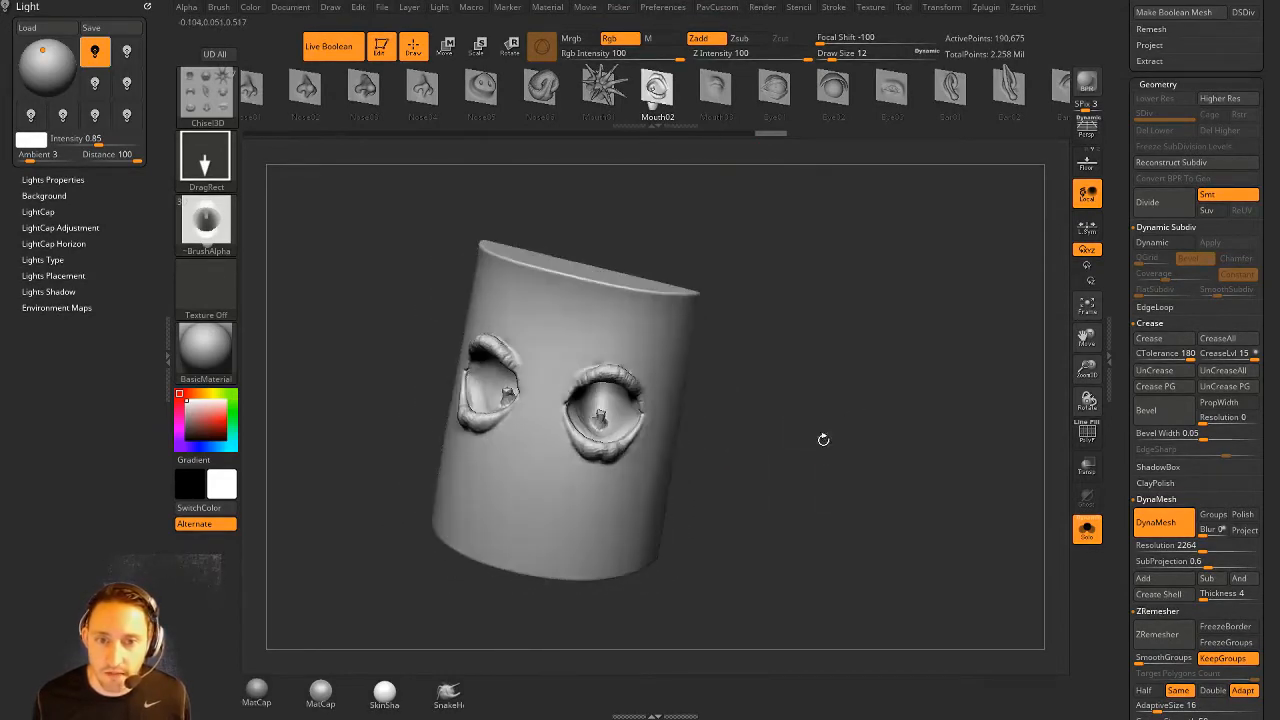
mouse_move(856, 387)
left_mouse_down()
mouse_move(857, 366)
mouse_move(793, 347)
mouse_move(805, 311)
mouse_move(860, 320)
mouse_move(849, 266)
mouse_move(770, 275)
left_mouse_up()
- Stamp the Eye02 shape onto the curved side, inspect its overhanging lids from several angles, and undo the stamp
left_click(838, 98)
left_click_drag(545, 443, 545, 515)
left_click_drag(772, 373, 593, 452)
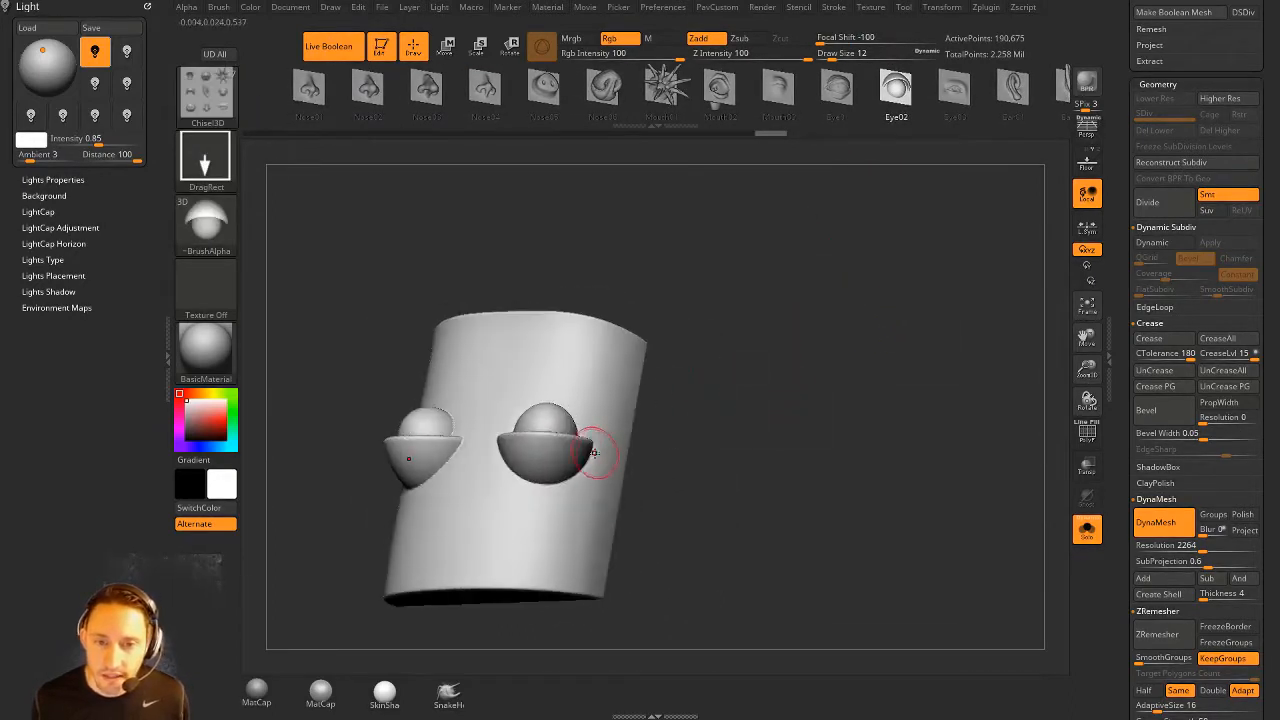
left_click_drag(690, 344, 625, 508)
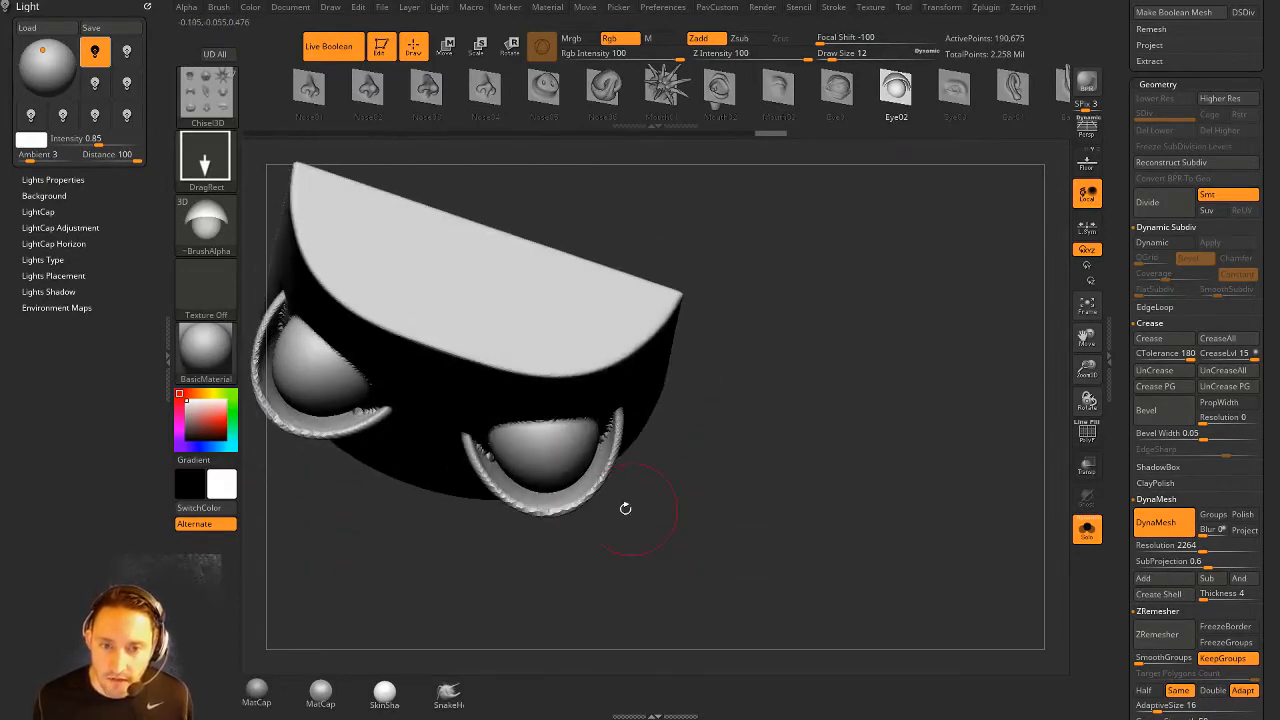
left_click_drag(680, 440, 631, 428)
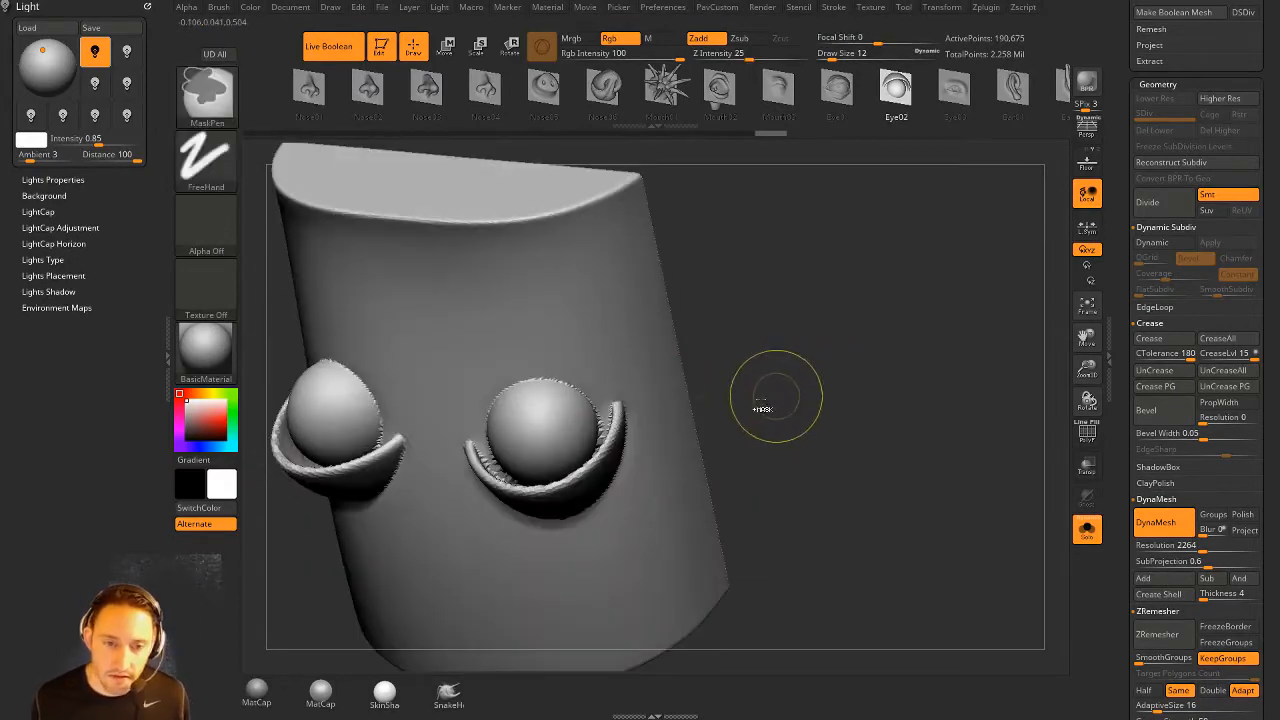
key("ctrl+z")
key("ctrl+z")
- Divide the mesh to subdivision level 2, test the Eye02 shape on the curved side, and undo that stamp
key("ctrl+d")
left_click_drag(772, 357, 742, 369)
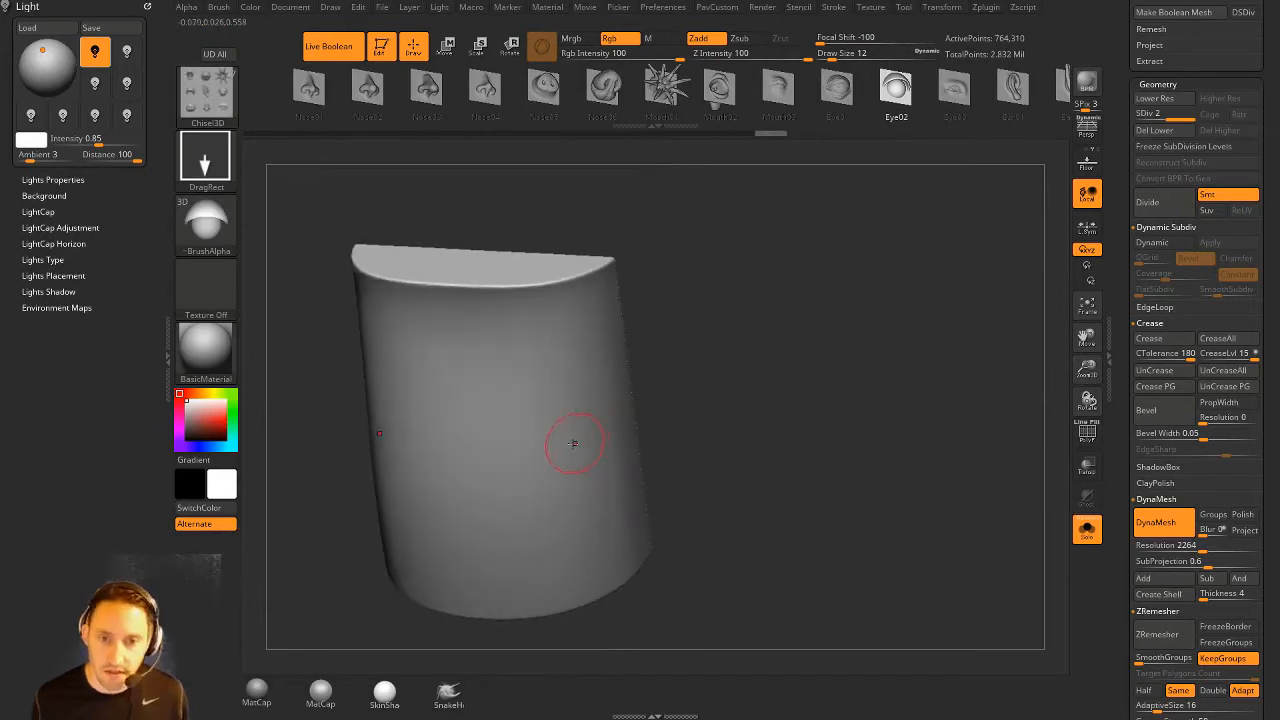
left_click_drag(568, 509, 576, 571)
left_click_drag(708, 400, 700, 310)
key("ctrl+z")
- Stamp the spiked Mouth01 shape onto the lower curved side, redoing the stamp once at a slightly smaller size
left_click_drag(942, 102, 795, 98)
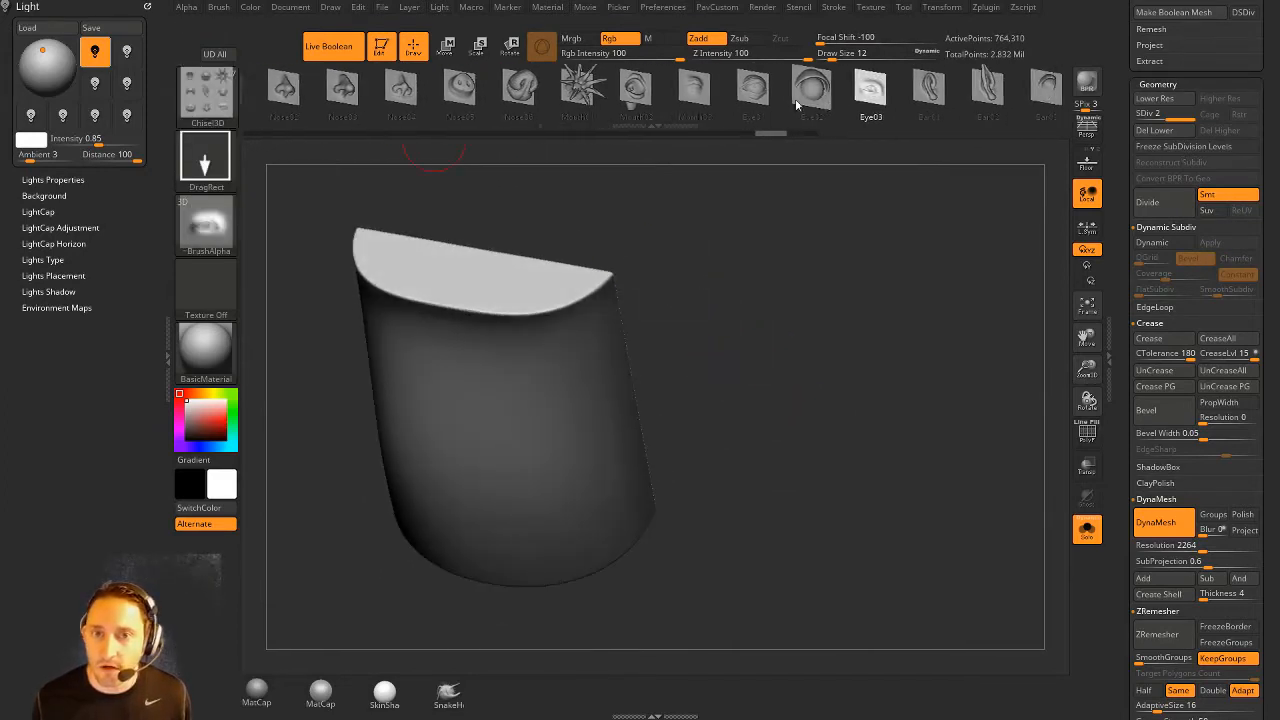
left_click(548, 92)
left_click_drag(609, 520, 640, 575)
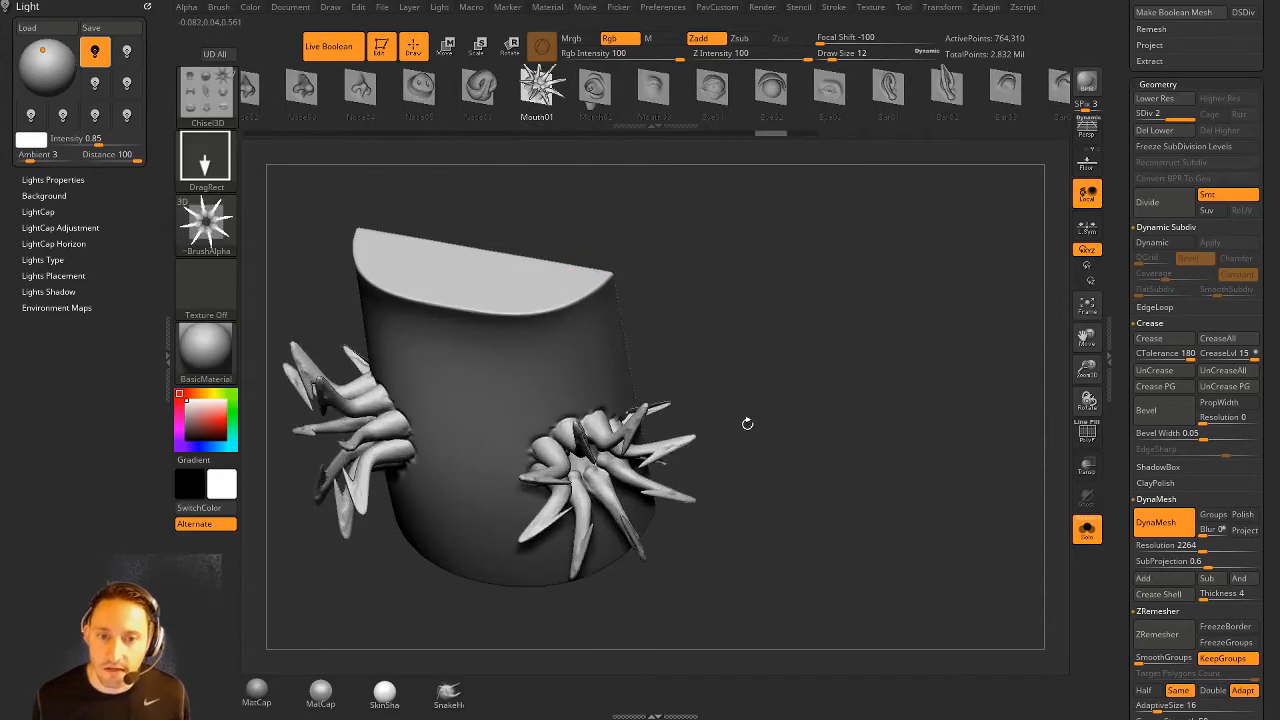
mouse_move(748, 423)
left_mouse_down()
mouse_move(790, 426)
mouse_move(740, 400)
left_mouse_up()
key("ctrl+z")
left_click_drag(605, 527, 632, 560)
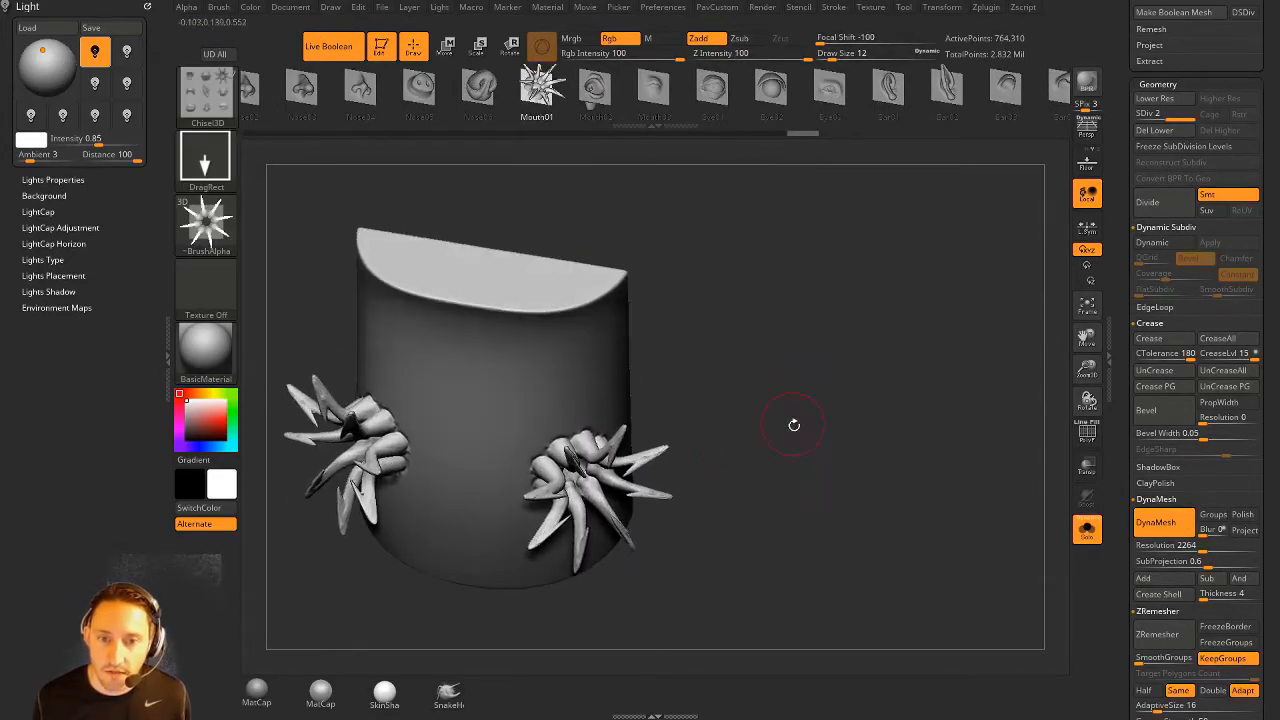
left_click_drag(794, 423, 764, 400)
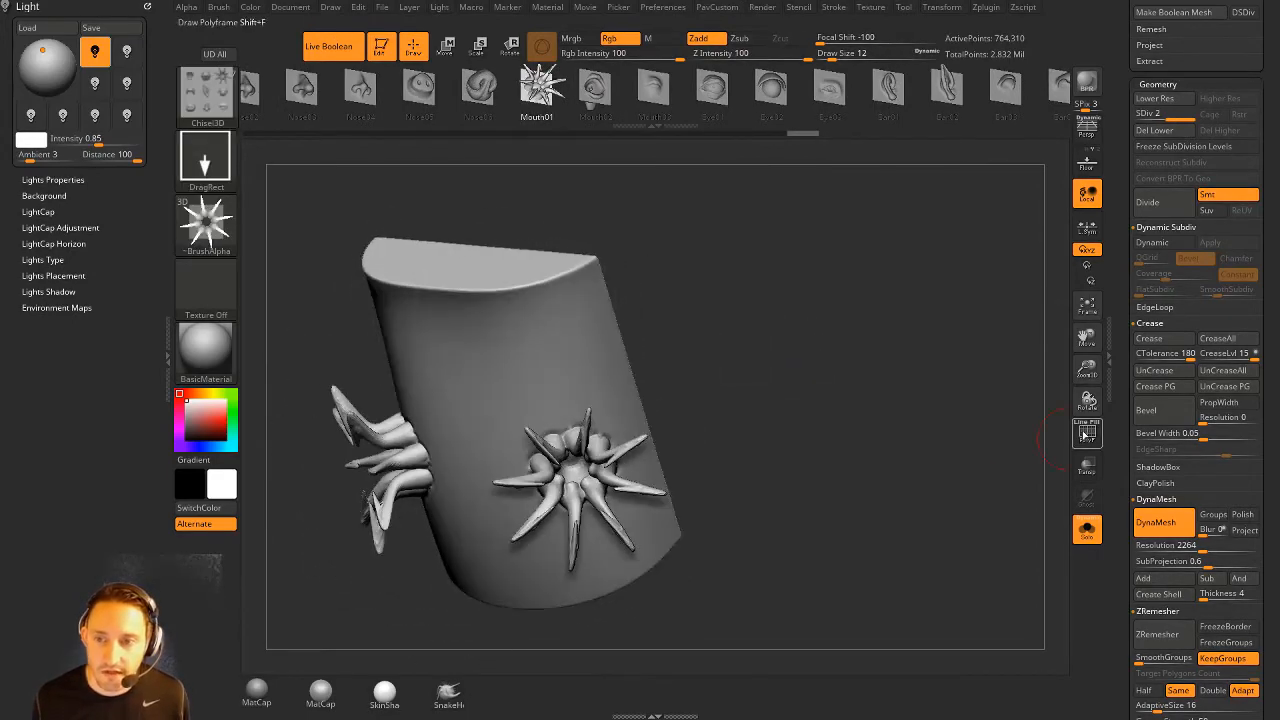
- Display the polyframe to examine the mesh density around the spiked stamps, and hide it again
left_click(1087, 432)
mouse_move(965, 400)
left_mouse_down()
mouse_move(873, 453)
mouse_move(960, 407)
mouse_move(1035, 436)
left_mouse_up()
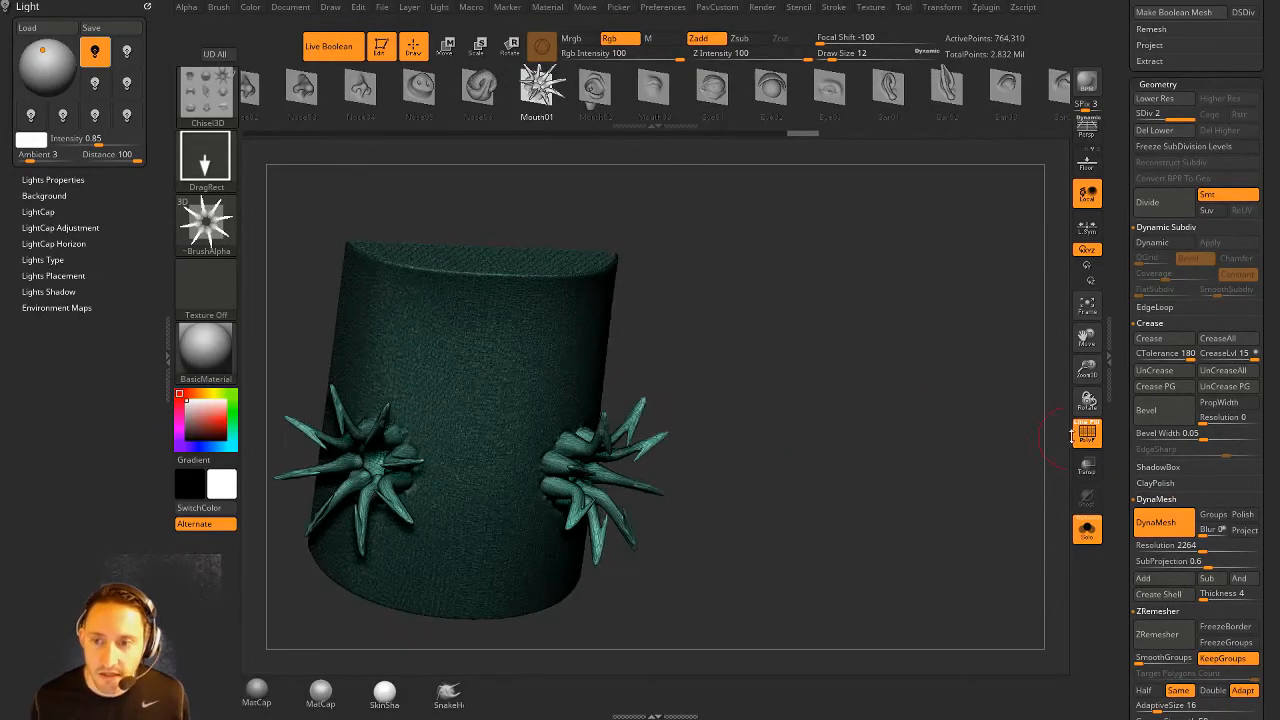
left_click(1087, 432)
mouse_move(818, 384)
left_mouse_down()
mouse_move(917, 346)
mouse_move(900, 350)
mouse_move(949, 374)
mouse_move(848, 323)
mouse_move(905, 343)
mouse_move(889, 349)
left_mouse_up()
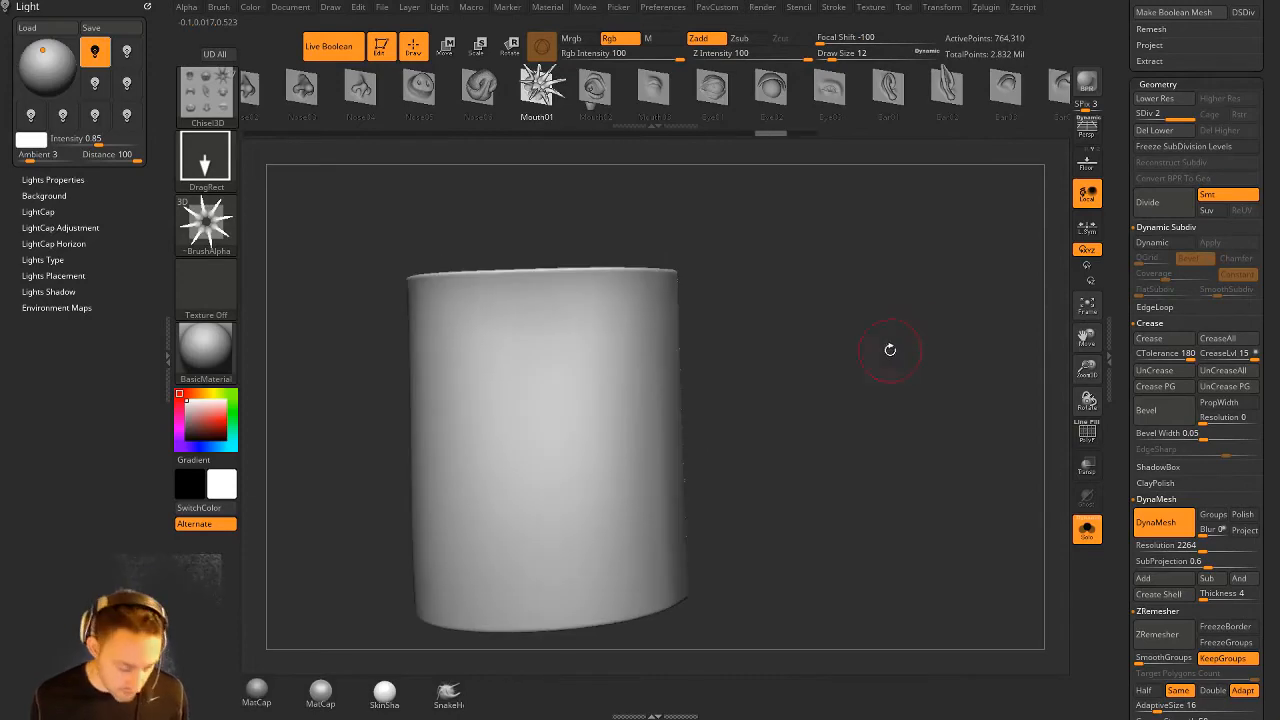
- Choose the ChiselRect brush and stamp its Rivet01 shape onto the curved side
key("b")
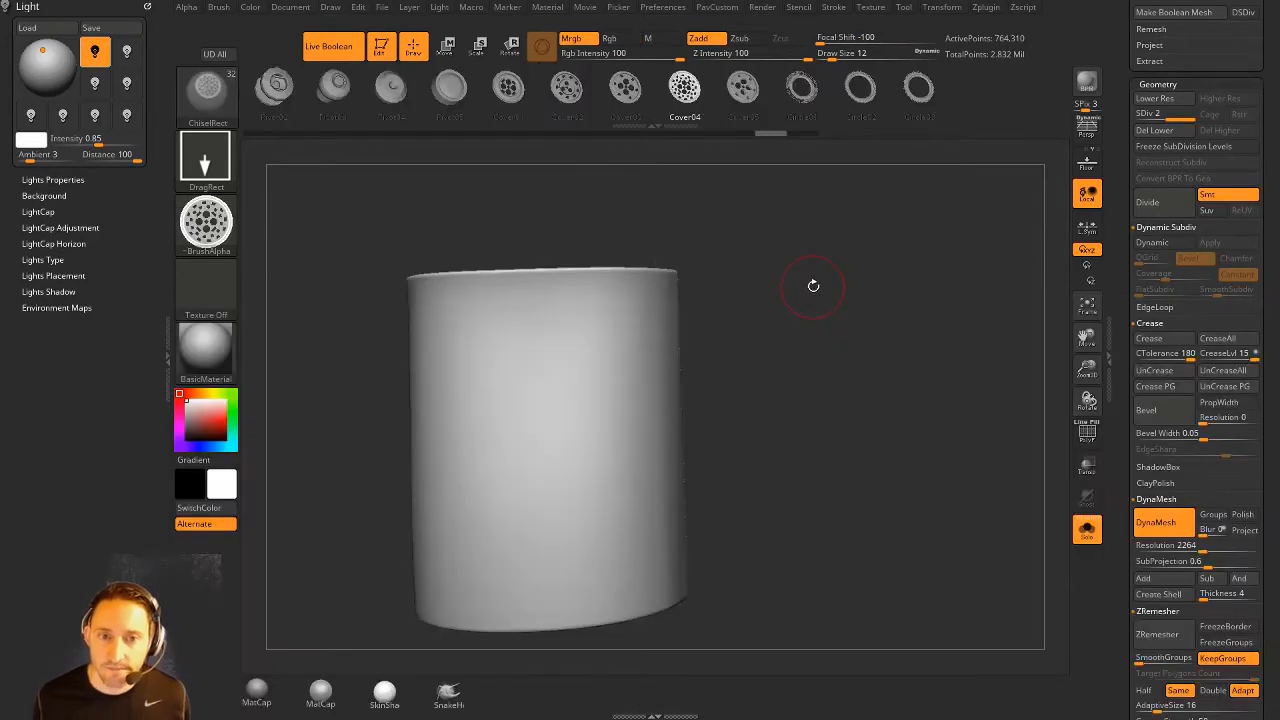
left_click_drag(811, 287, 817, 302)
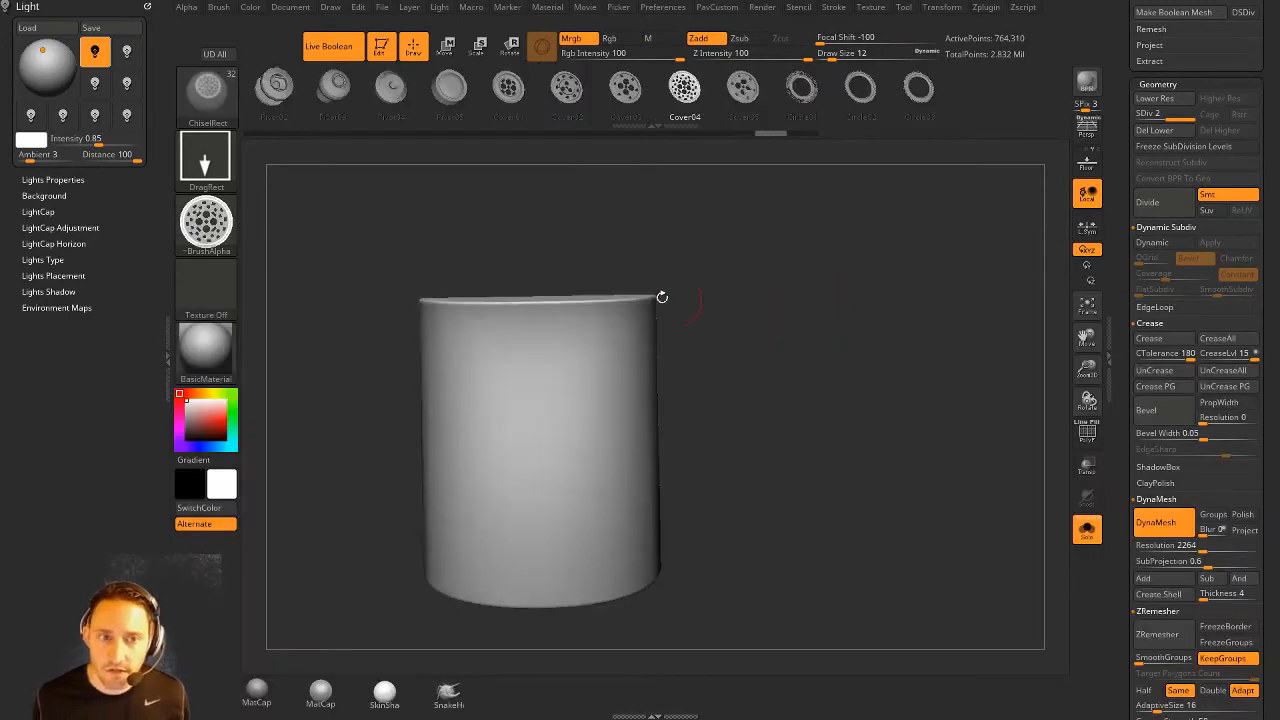
mouse_move(390, 90)
left_mouse_down()
mouse_move(878, 113)
mouse_move(557, 99)
mouse_move(680, 110)
left_mouse_up()
left_click(850, 102)
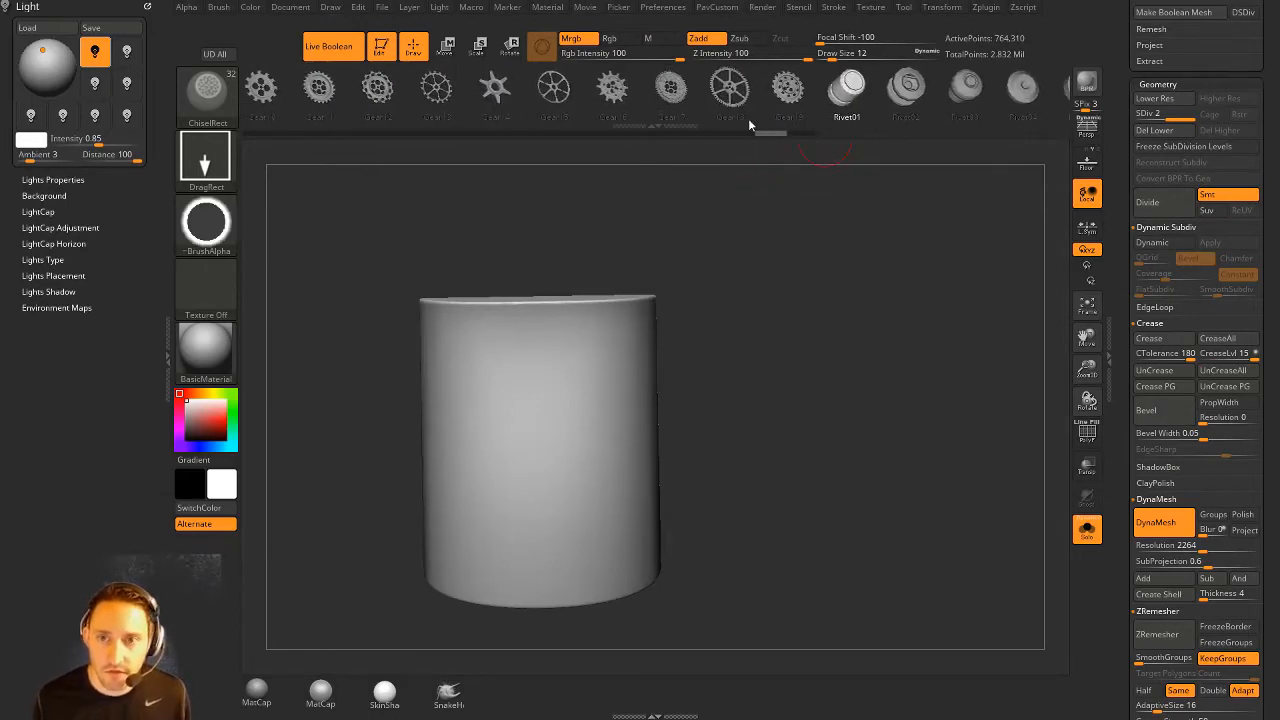
left_click_drag(326, 231, 368, 256)
left_click_drag(615, 425, 696, 434)
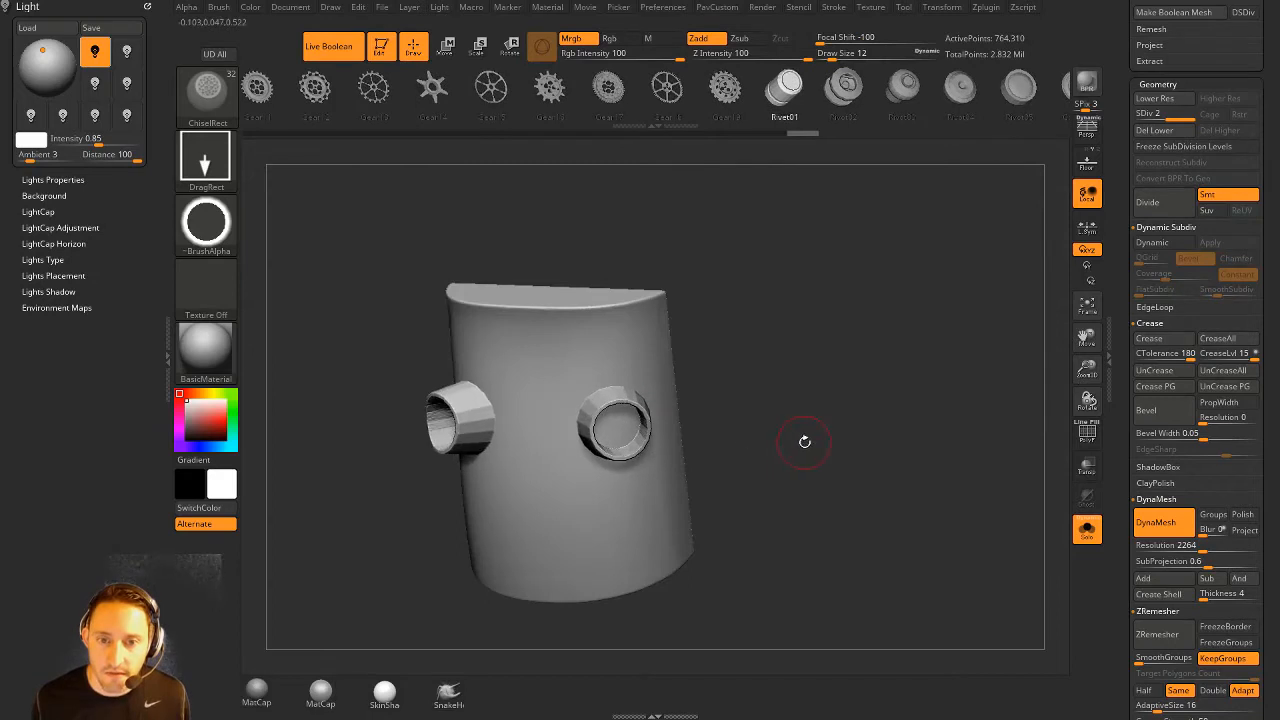
- Stamp the Rivet02 shape below the first rivets and undo both rivet stamps
left_click(855, 93)
left_click_drag(609, 514, 630, 516)
key("ctrl+z")
key("ctrl+z")
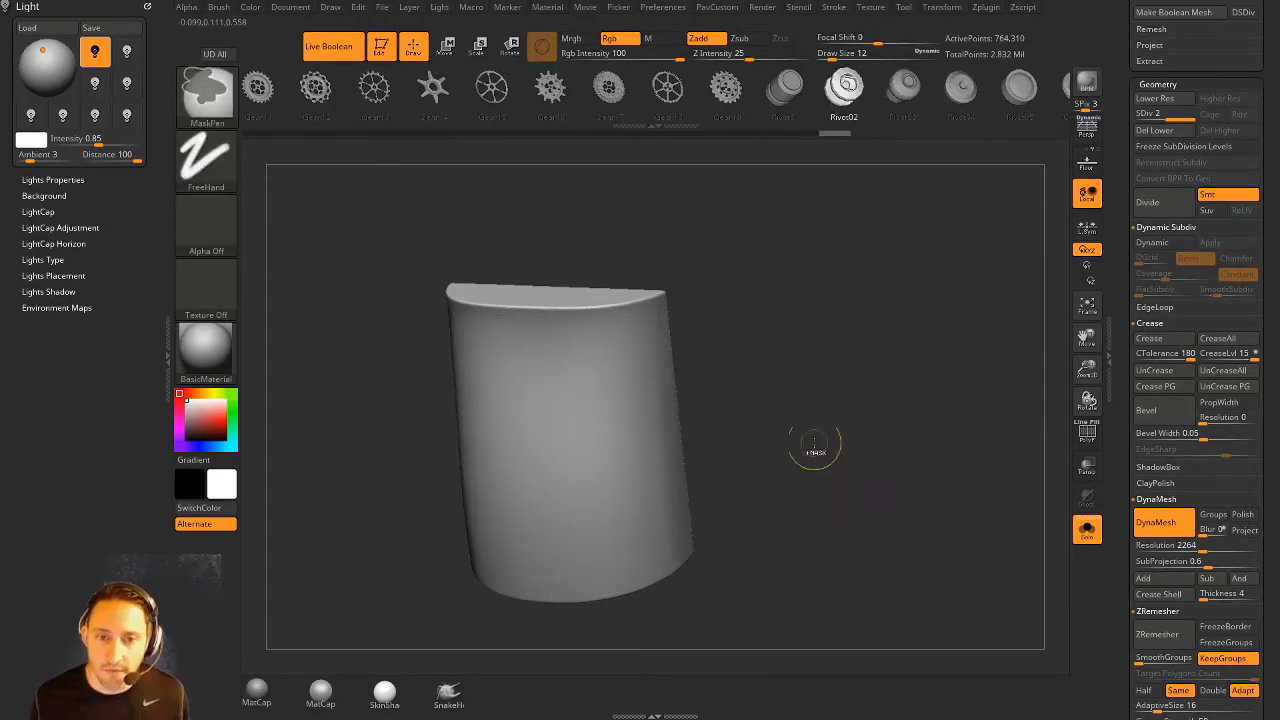
- Replace the docked Light palette with the Brush palette and expand the brush's Modifiers settings
left_click(144, 5)
left_click(218, 8)
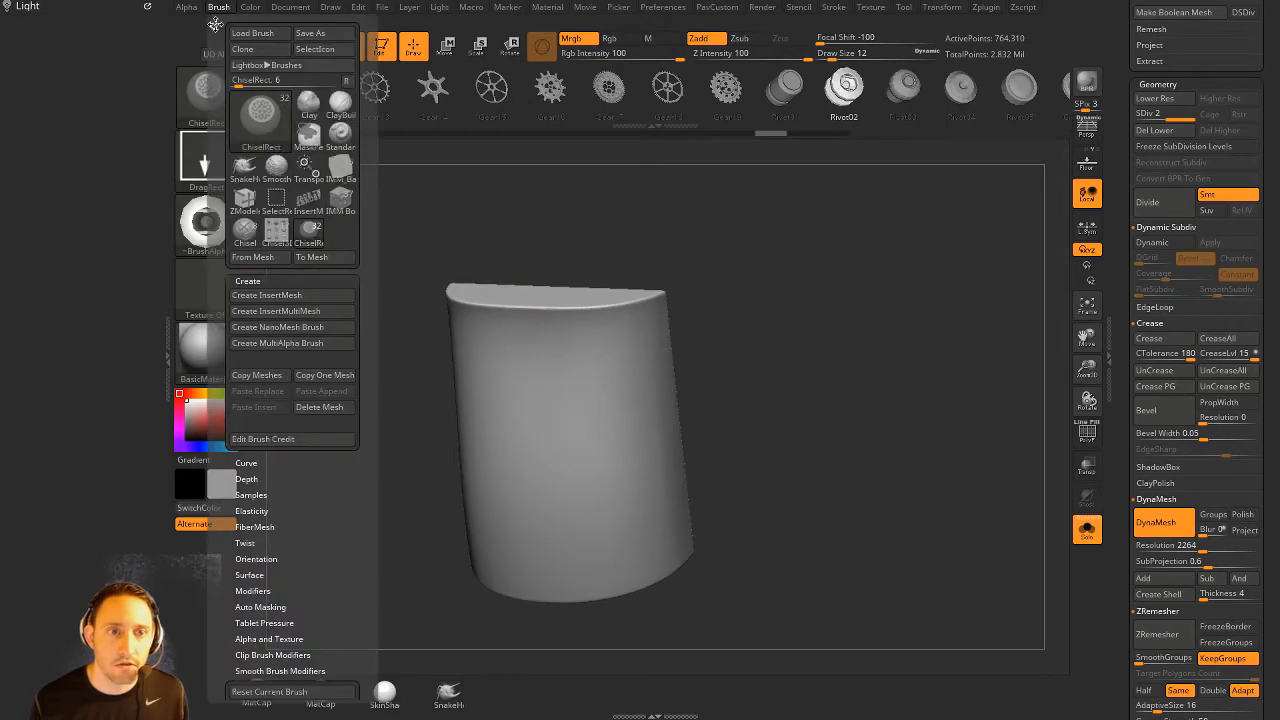
left_click_drag(215, 22, 110, 143)
scroll(66, 514, "down", 1)
key("shift")
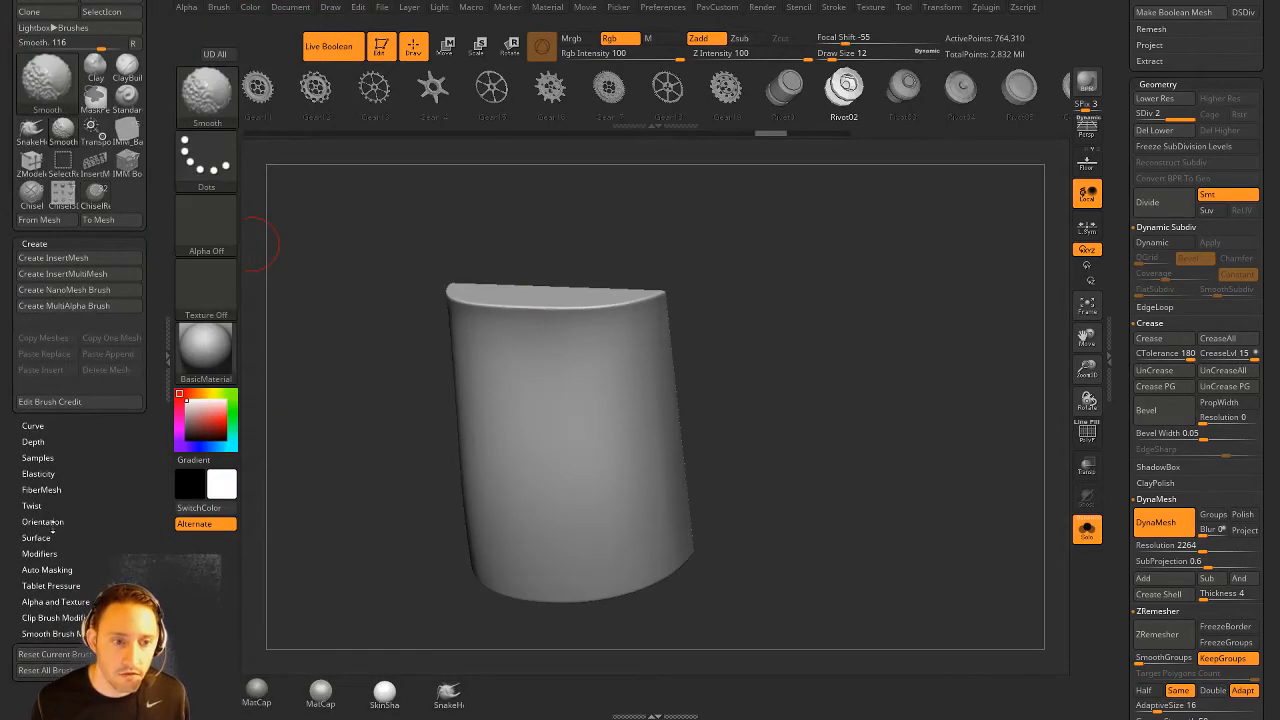
left_click(40, 553)
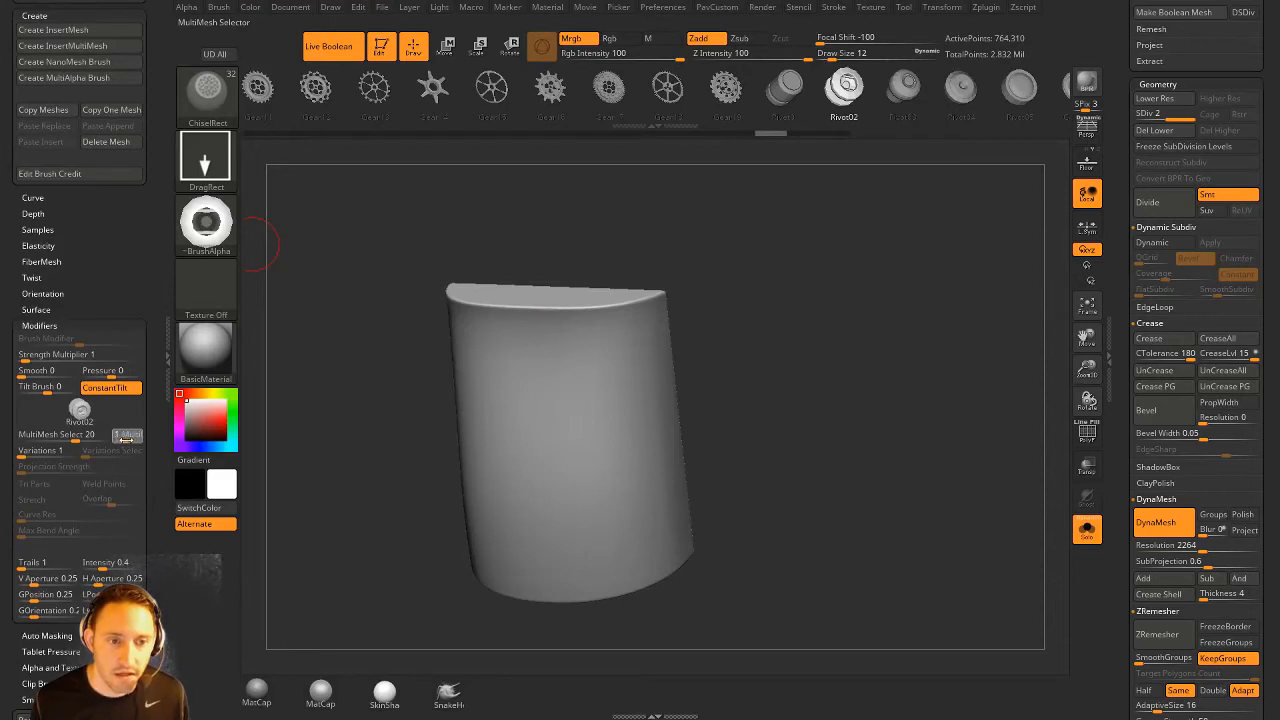
- Stamp a series of rivet and cover shapes across the curved side, starting with Rivet02 and advancing one shape after each stamp
left_click(465, 388)
left_click(608, 392)
left_click(467, 450)
left_click(614, 457)
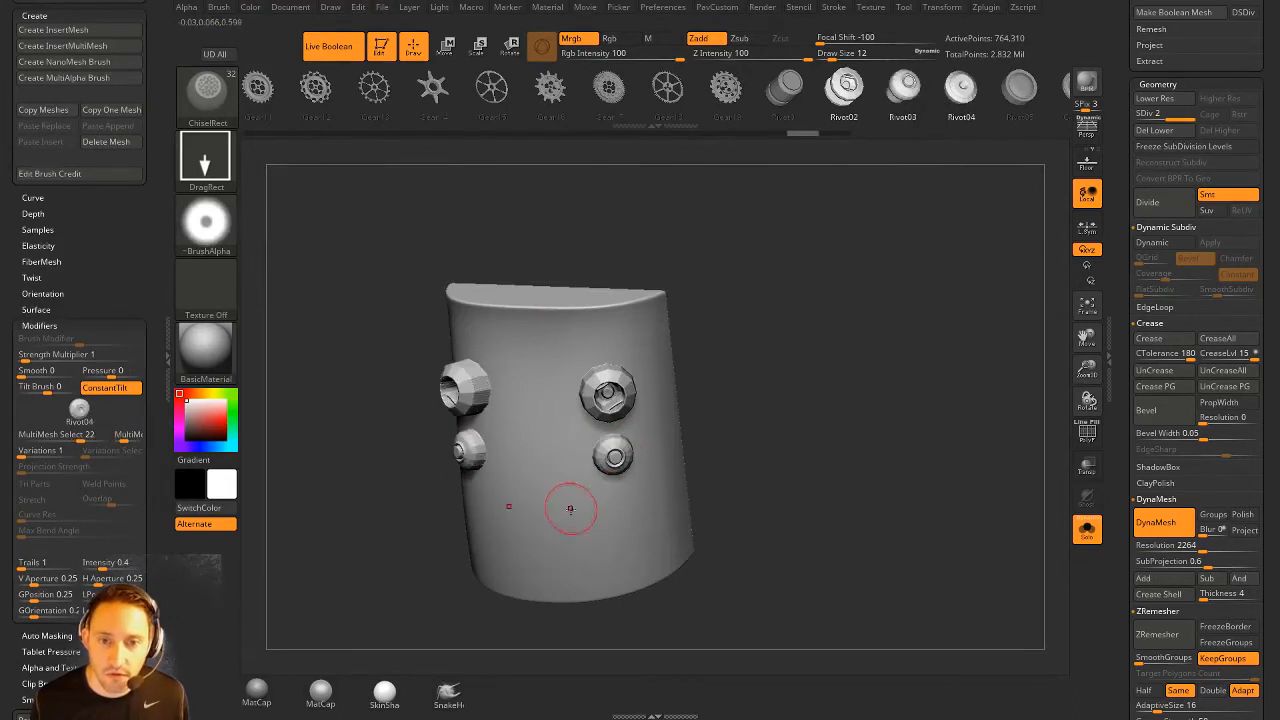
left_click(506, 513)
left_click(572, 513)
left_click_drag(616, 533, 638, 546)
key("Right")
left_click_drag(553, 456, 567, 468)
key("Right")
left_click_drag(556, 388, 569, 401)
key("Right")
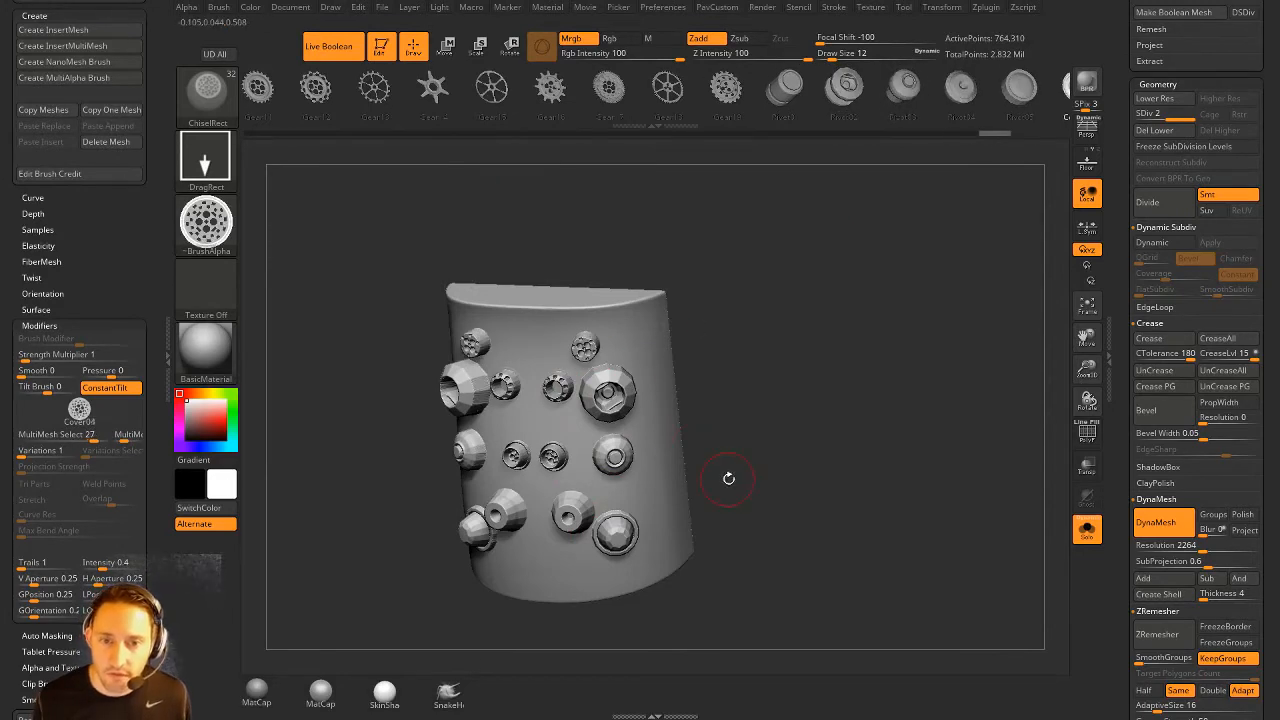
- Undo all the rivet and cover stamps on the curved side
key("ctrl")
key("ctrl+z")
key("ctrl+z")
key("ctrl+z")
key("ctrl+z")
key("ctrl+z")
key("ctrl+z")
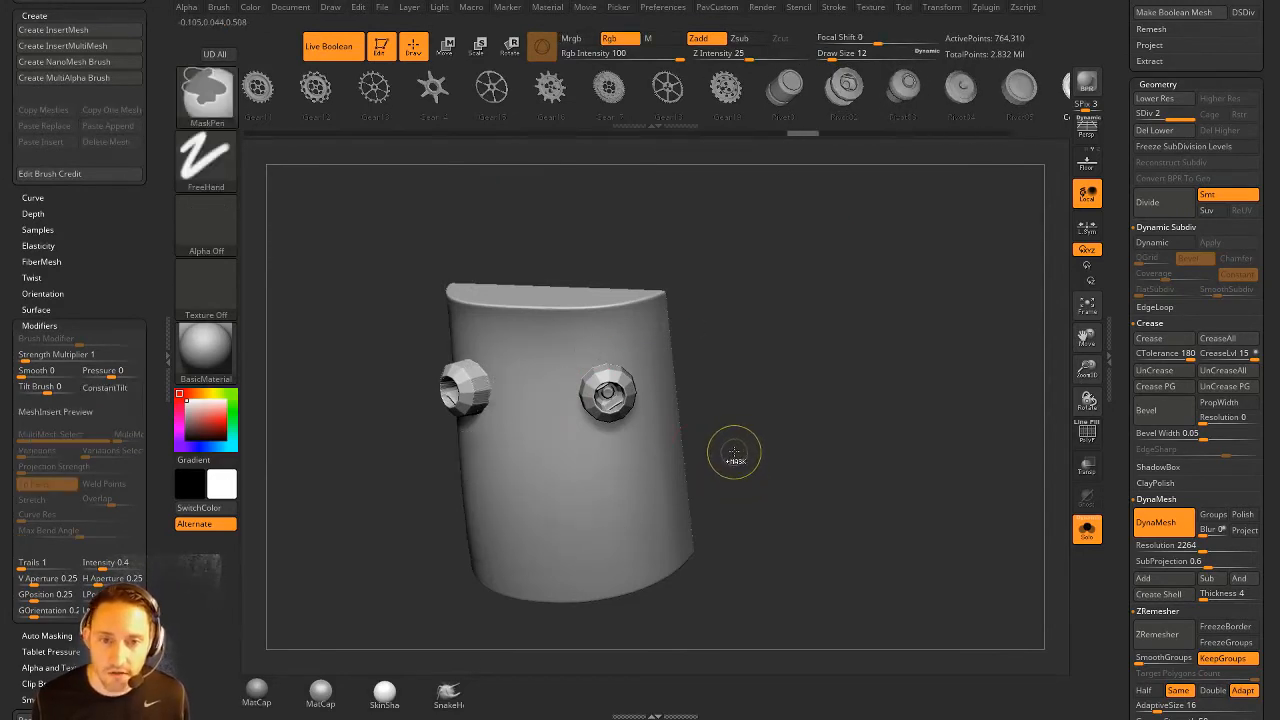
key("Right")
key("ctrl+z")
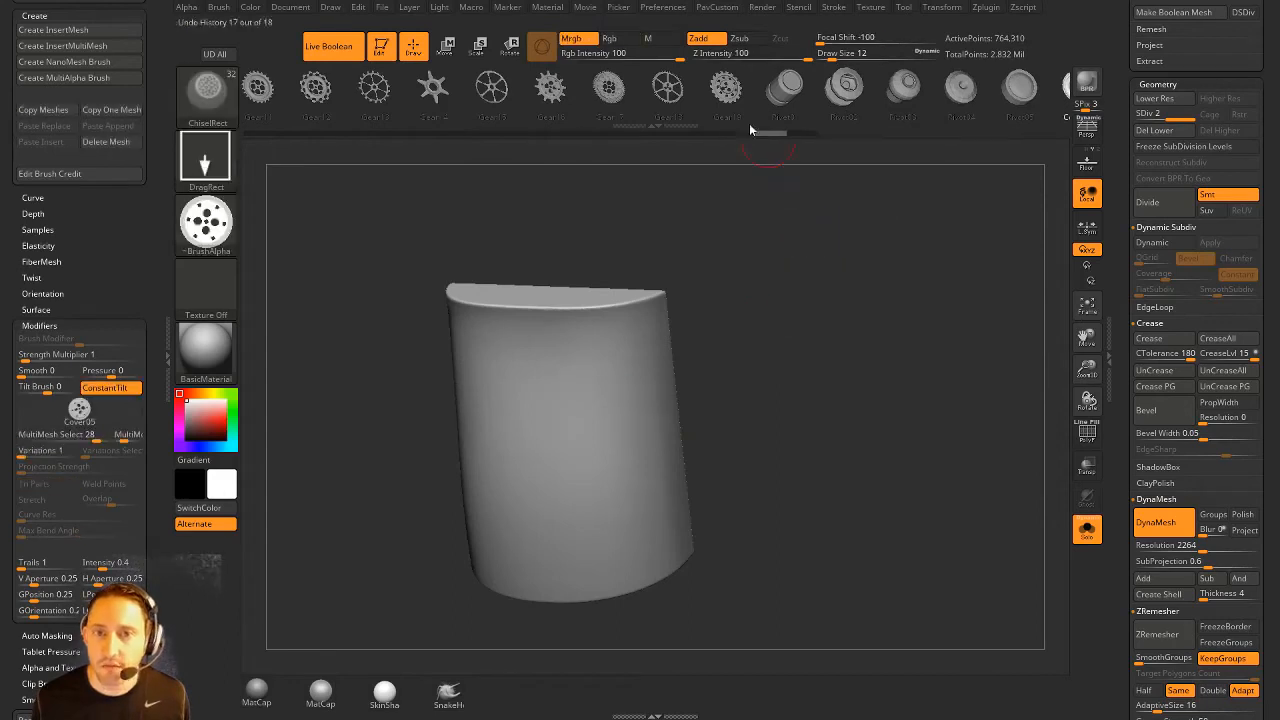
- Stamp the Rivet02 shape onto the curved side, advance the brush to Rivet03, and undo the stamp
left_click(845, 90)
left_click(474, 393)
left_click(597, 397)
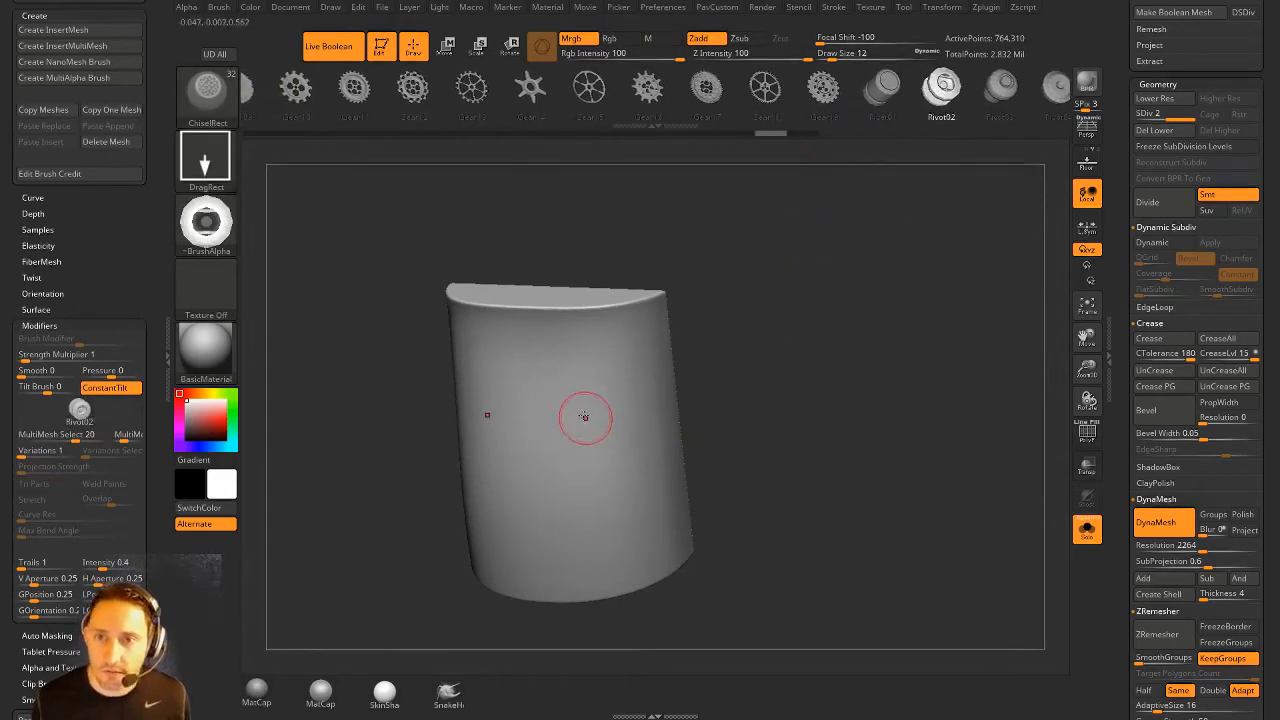
left_click_drag(621, 415, 688, 458)
key("Right")
left_click_drag(843, 372, 840, 338)
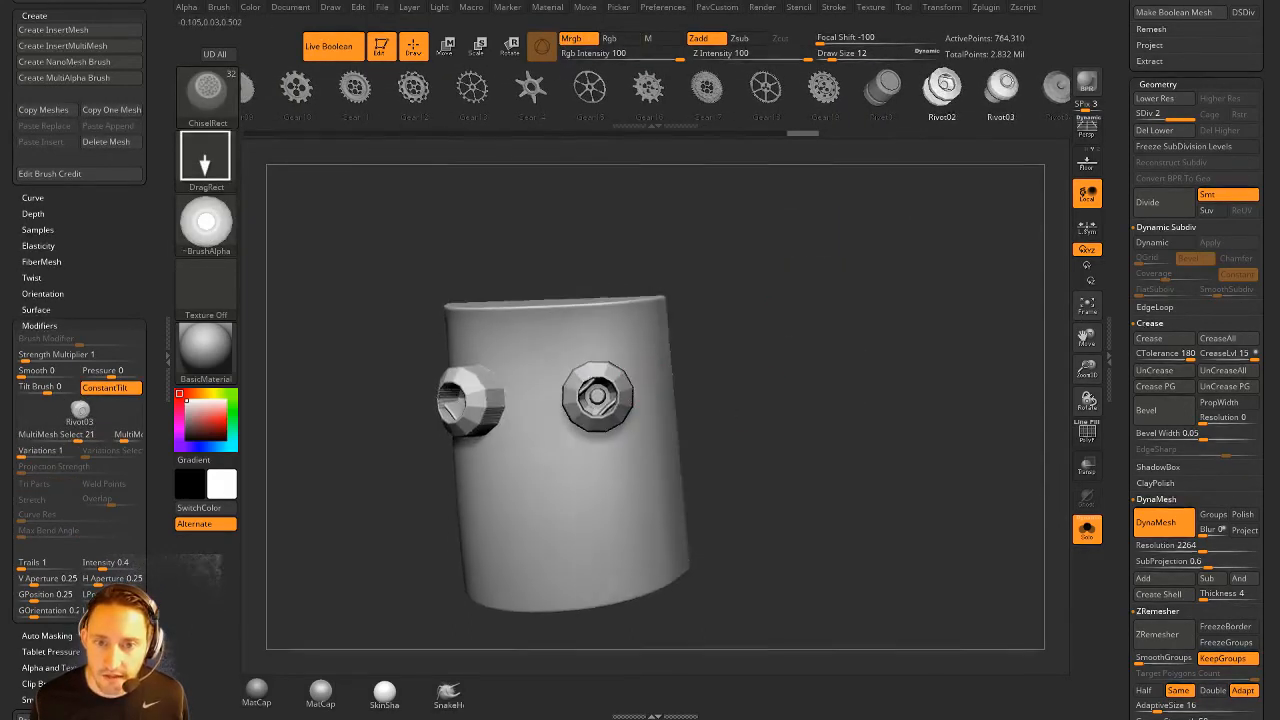
left_click_drag(789, 291, 849, 369, "alt")
key("ctrl+z")
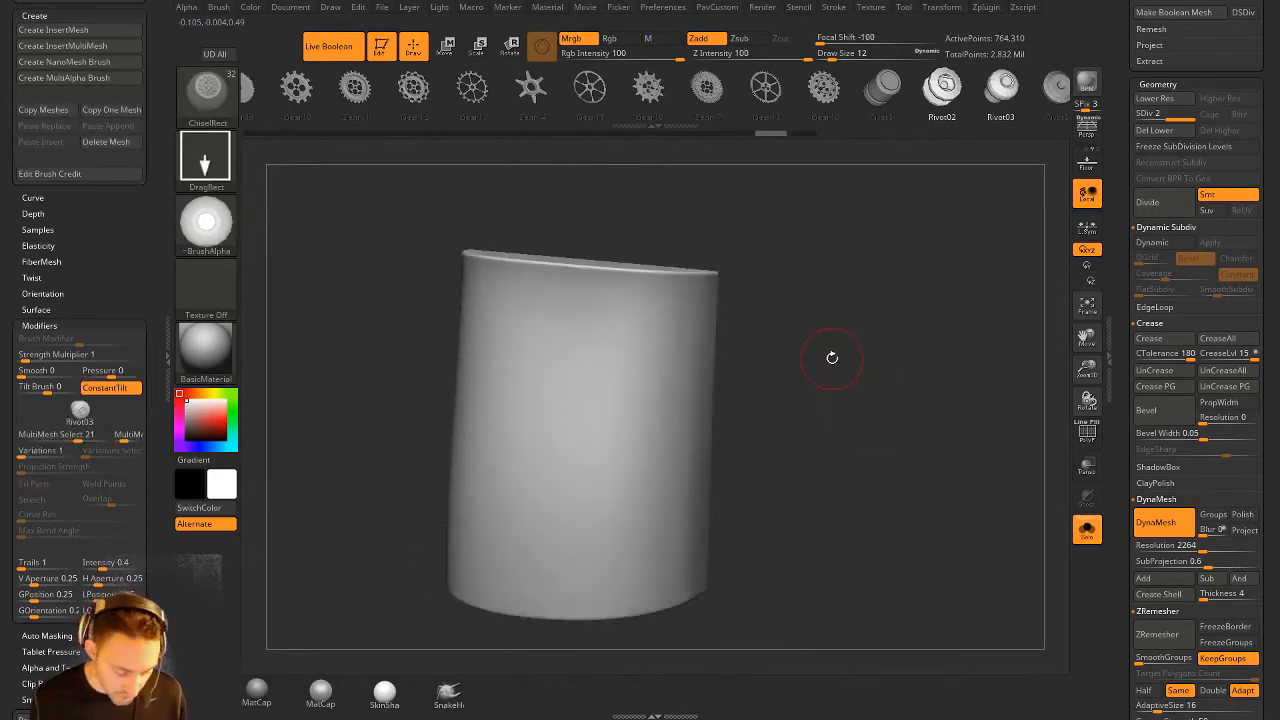
- Browse the brush library to the hard-surface brushes and load the HS2_Vents brush
key("comma")
left_click(401, 151)
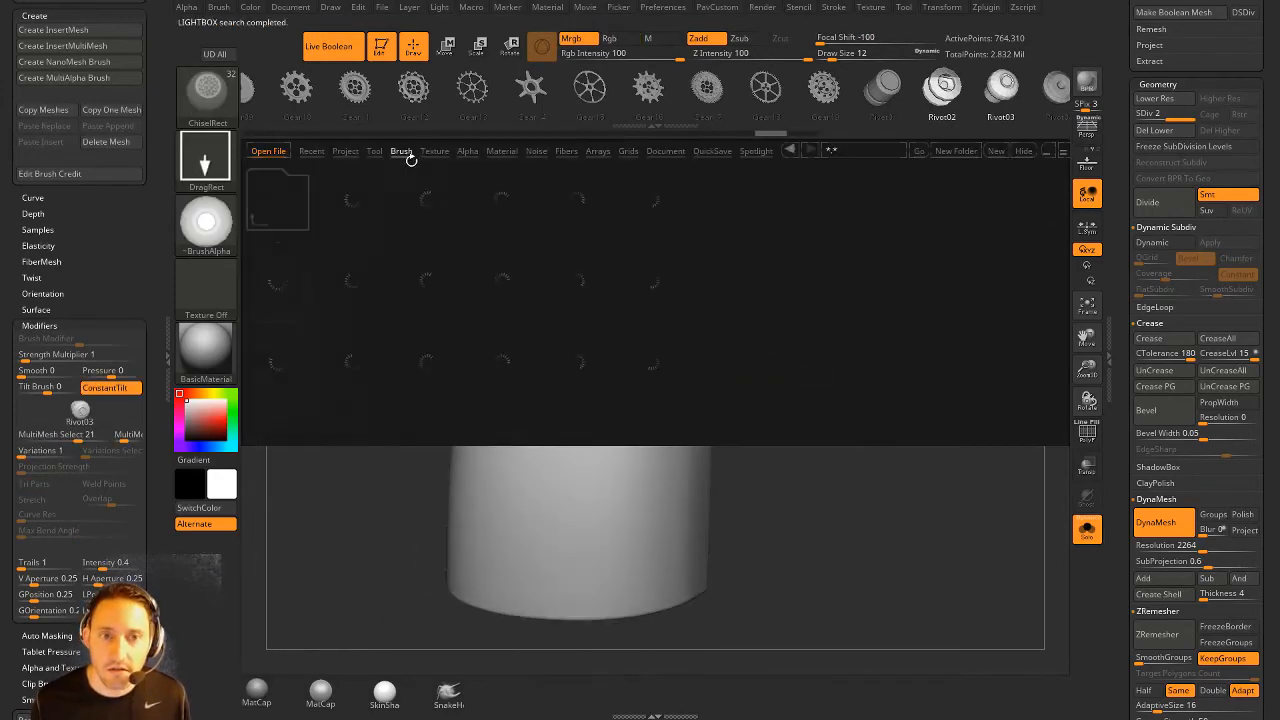
left_click(532, 302)
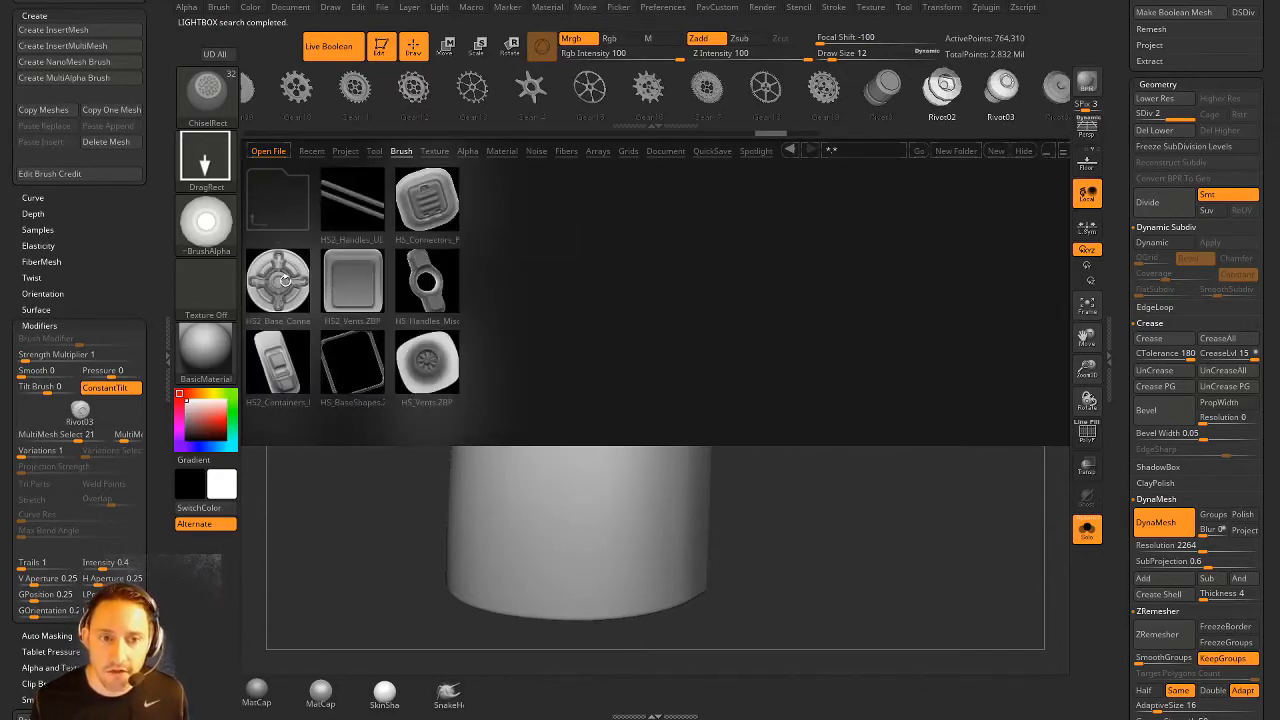
double_click(349, 286)
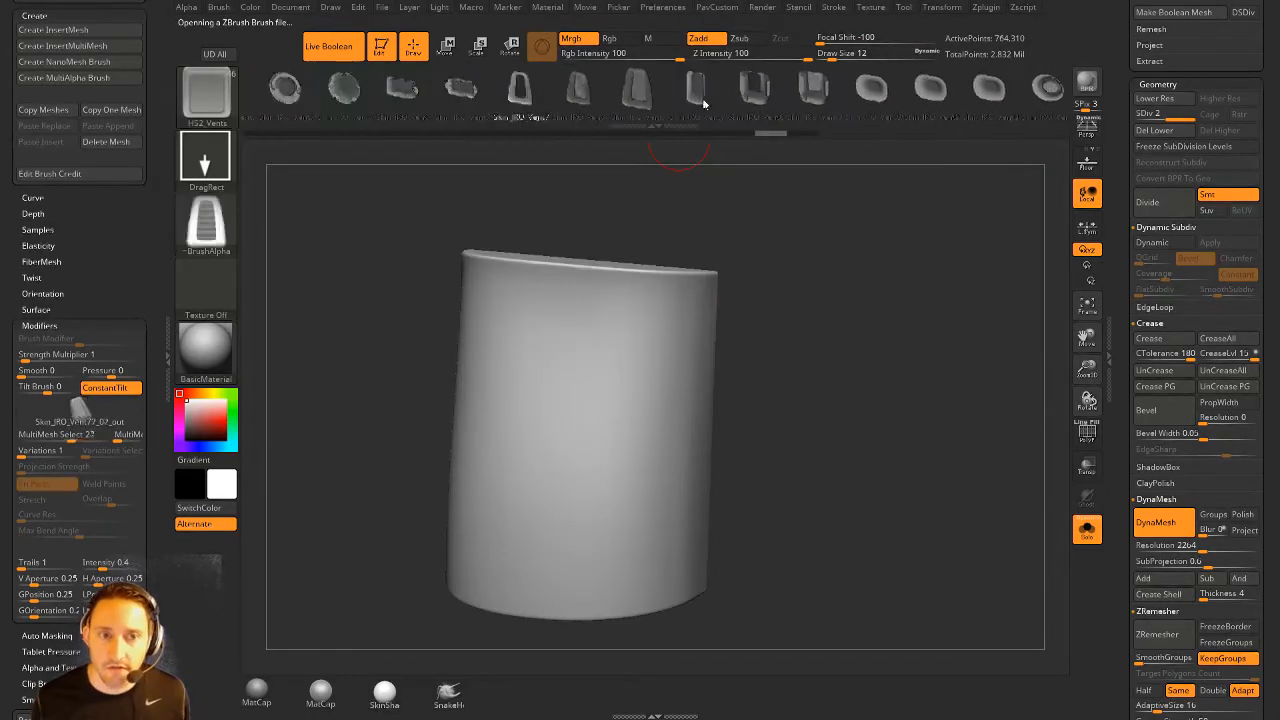
- Choose the Skin_JRO_Vent73_in shape and try it on the curved side both raised and inverted, undoing each stamp
key("m")
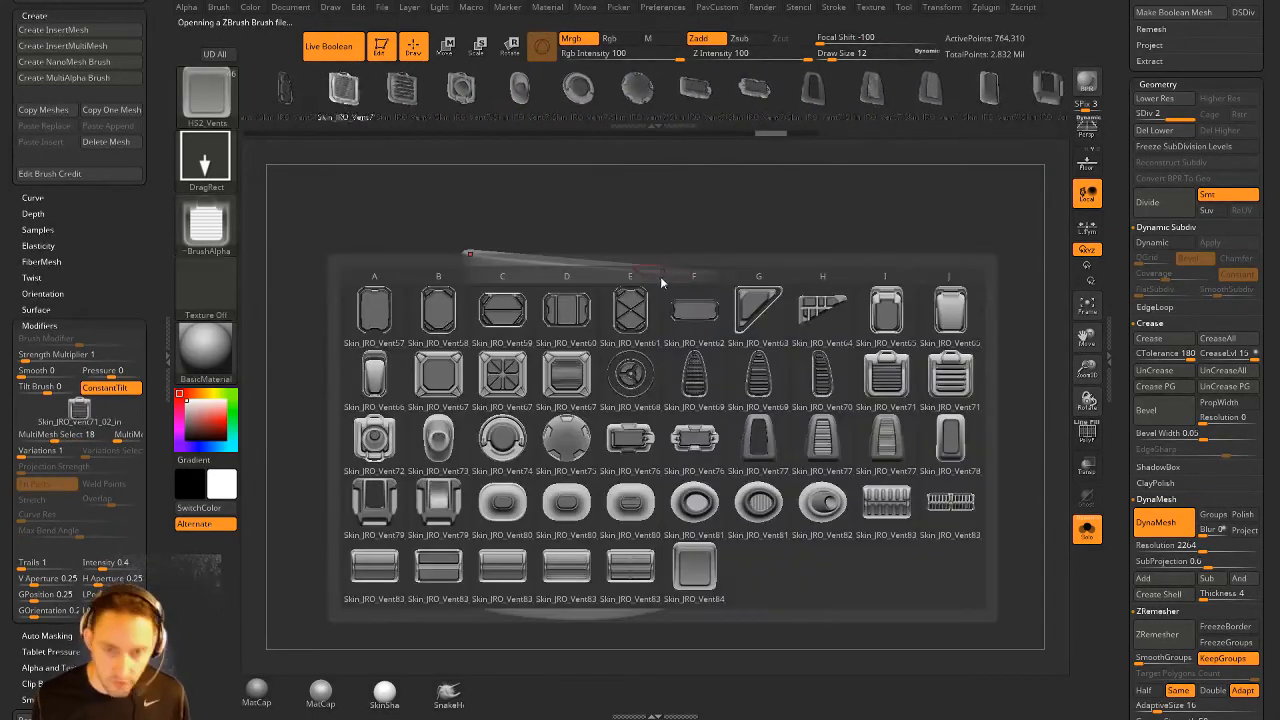
left_click(440, 434)
left_click_drag(885, 363, 820, 360)
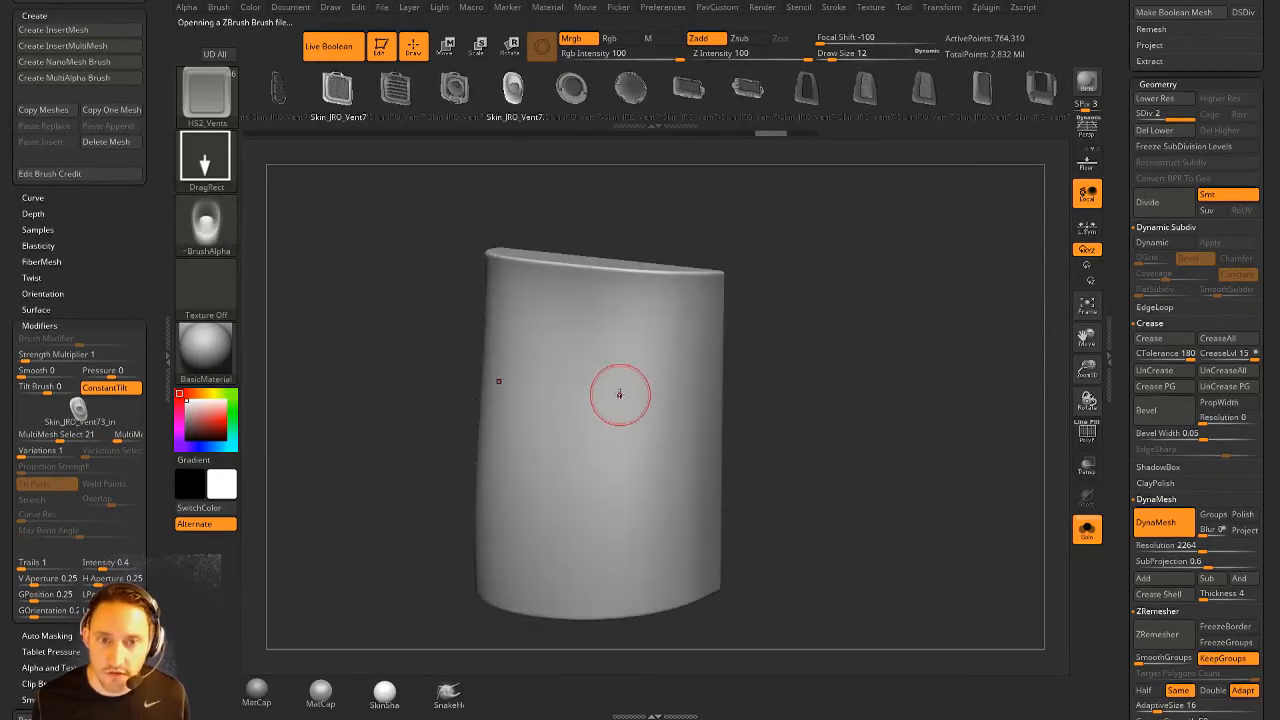
left_click_drag(620, 394, 620, 476)
key("ctrl+z")
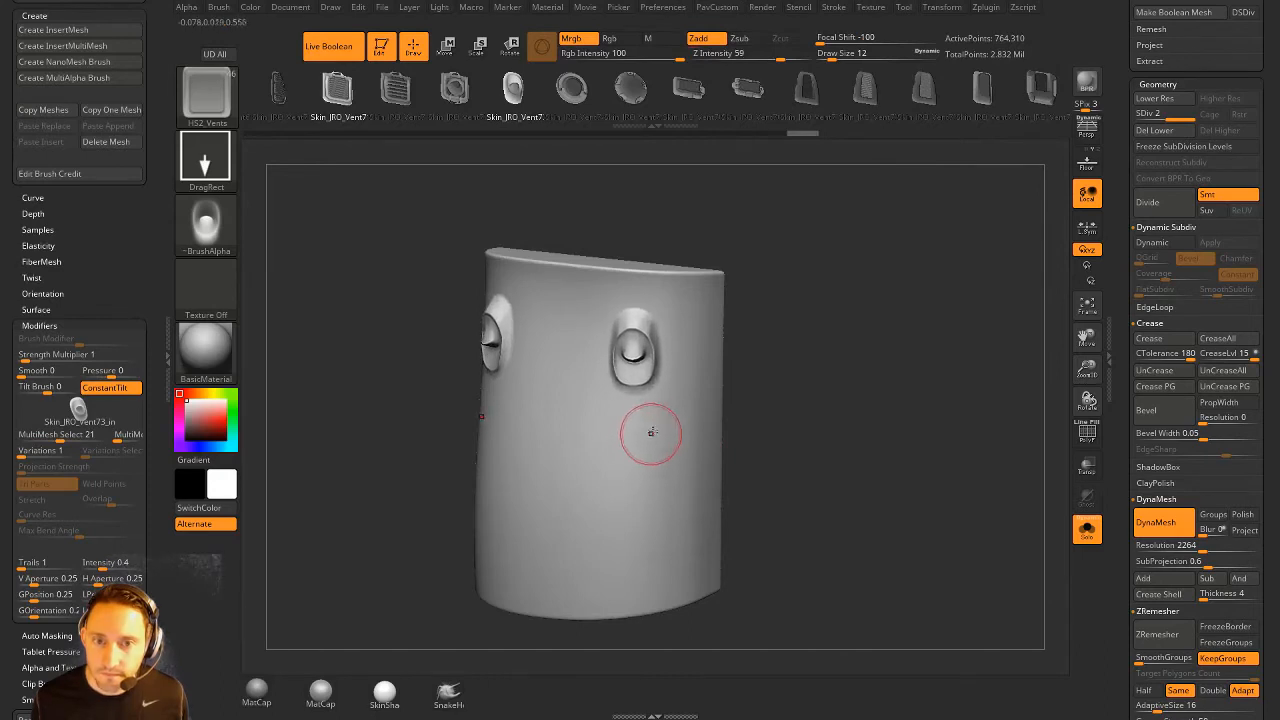
key("ctrl+z")
left_click_drag(649, 358, 642, 432)
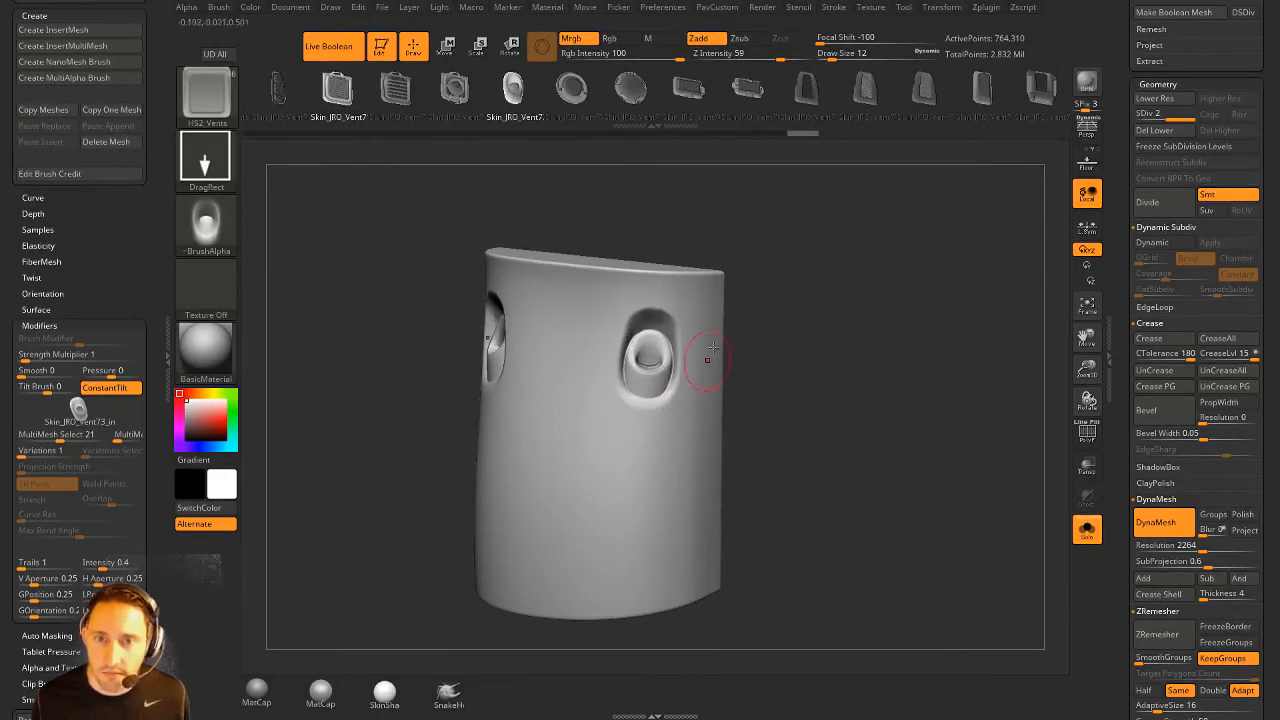
key("ctrl+z")
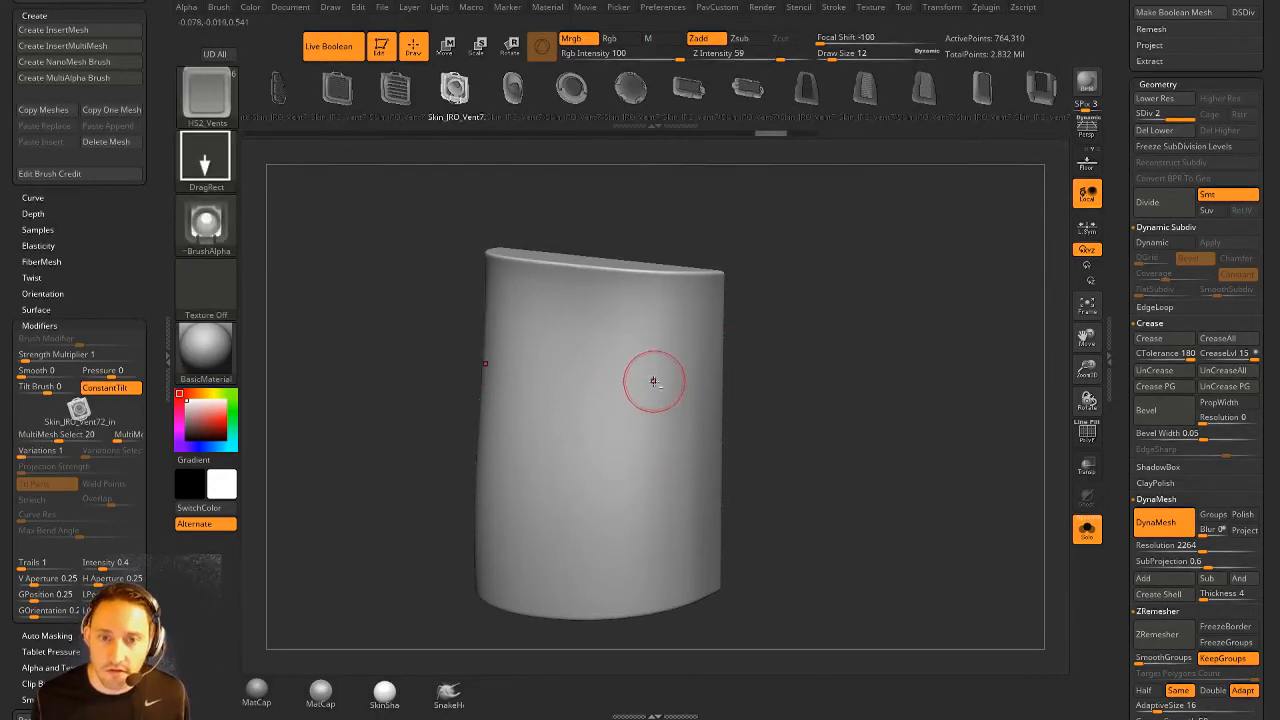
- Try a Skin_JRO_Vent72_in stamp on the curved side, set MultiMesh Selector to 3, and undo the stamp
left_click_drag(653, 433, 594, 467)
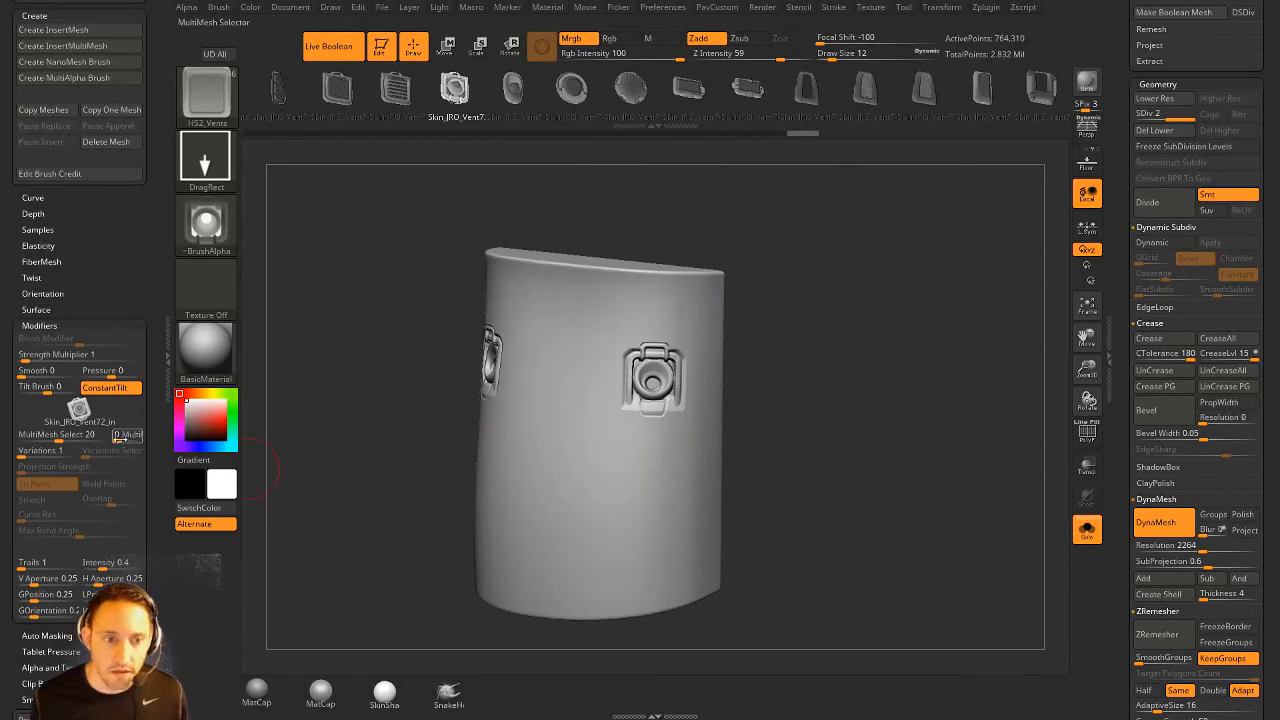
left_click_drag(762, 425, 834, 420)
key("ctrl+z")
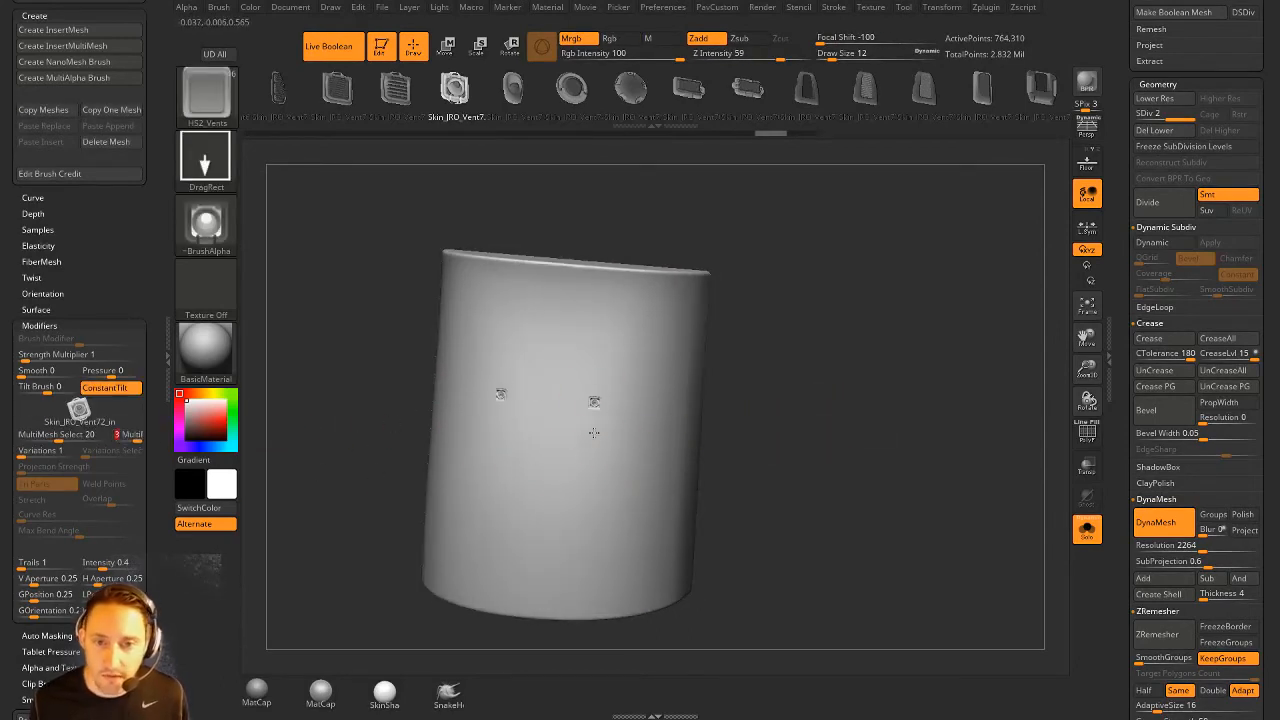
- Stamp a series of different vent shapes across the curved side, starting with Skin_JRO_Vent72_in and switching the shape between stamps
left_click_drag(594, 433, 582, 550)
left_click_drag(638, 485, 641, 520)
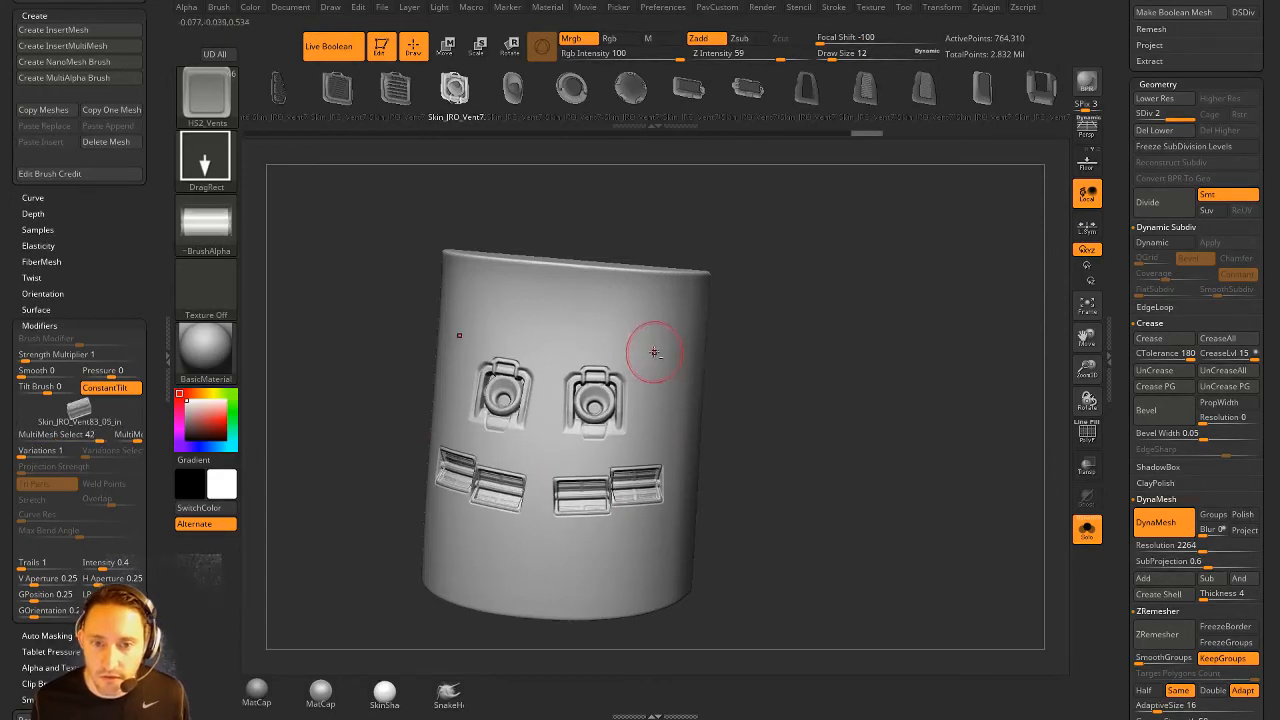
left_click_drag(654, 352, 657, 471)
left_click(924, 88)
left_click_drag(850, 423, 791, 423)
left_click_drag(696, 416, 697, 468)
left_click(806, 88)
left_click_drag(797, 449, 880, 449)
left_click_drag(617, 541, 621, 596)
left_click(748, 88)
left_click_drag(661, 553, 664, 600)
left_click(630, 88)
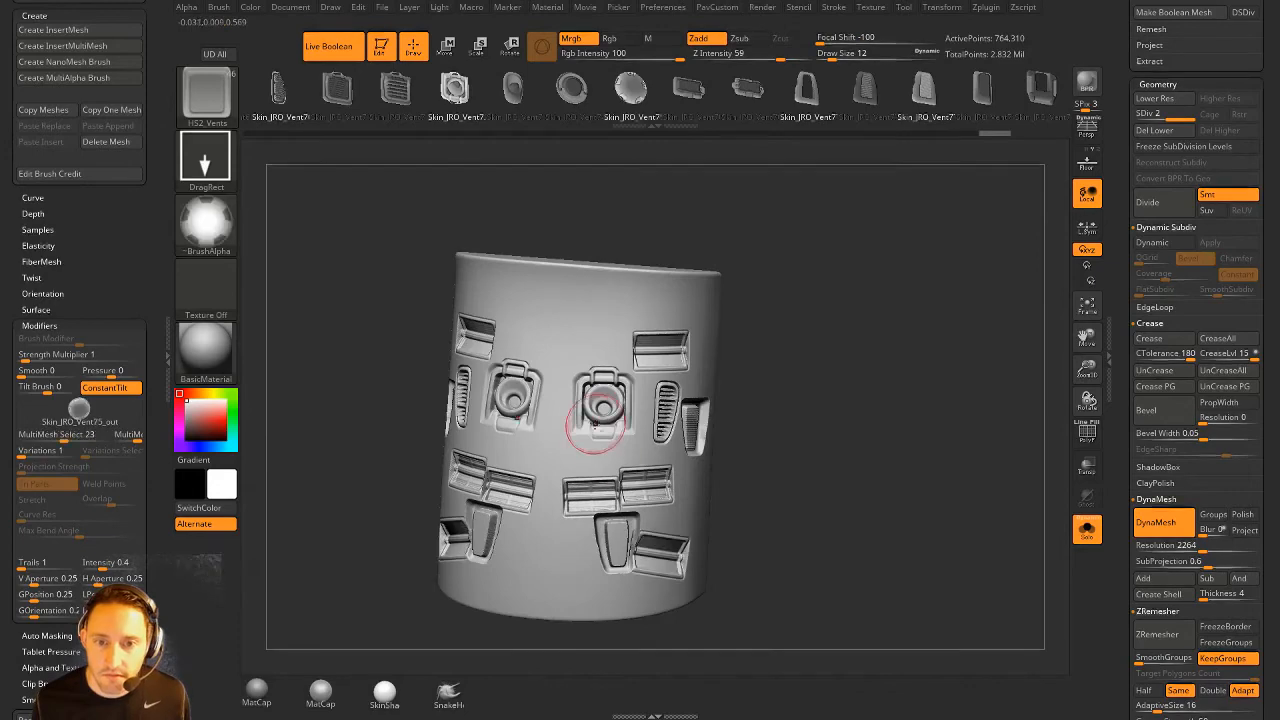
- Choose another vent shape from the brush's mesh grid and undo all the vent stamps on the curved side
mouse_move(850, 337)
left_mouse_down()
mouse_move(656, 316)
mouse_move(653, 329)
left_mouse_up()
key("m")
left_click(672, 322)
mouse_move(845, 354)
left_mouse_down()
mouse_move(871, 363)
mouse_move(823, 337)
mouse_move(878, 368)
mouse_move(864, 355)
left_mouse_up()
key("ctrl+z")
key("ctrl+z")
key("ctrl+z")
key("ctrl+z")
key("ctrl+z")
key("ctrl+z")
key("ctrl+z")
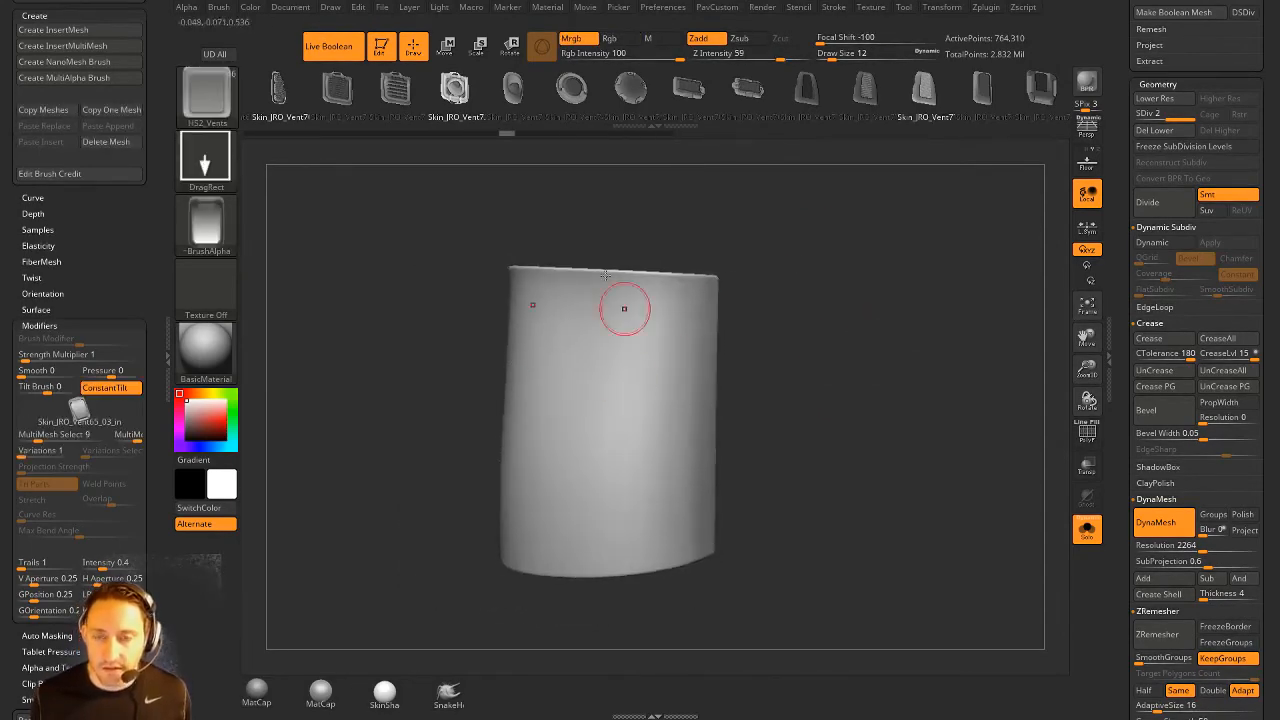